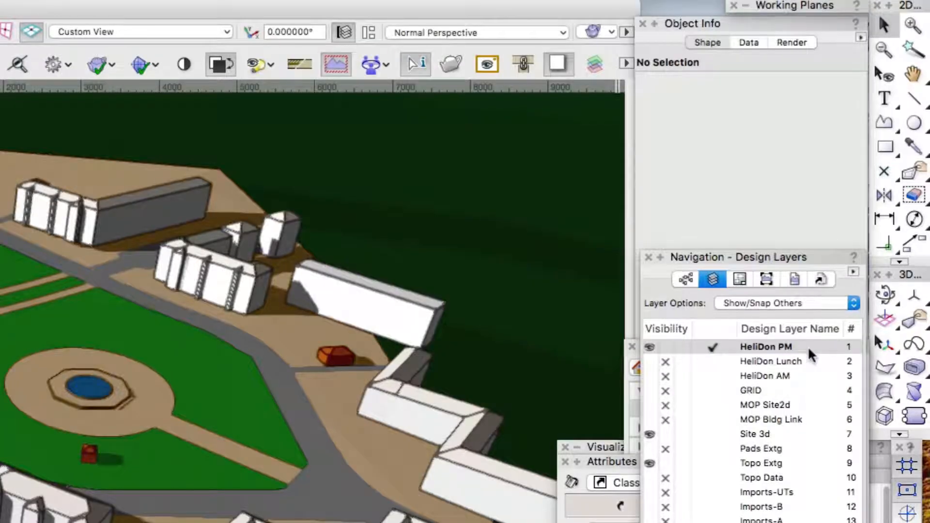
Step: Select the heliodon on the HeliDon PM layer and open its Solar Animation settings
left_click(466, 218)
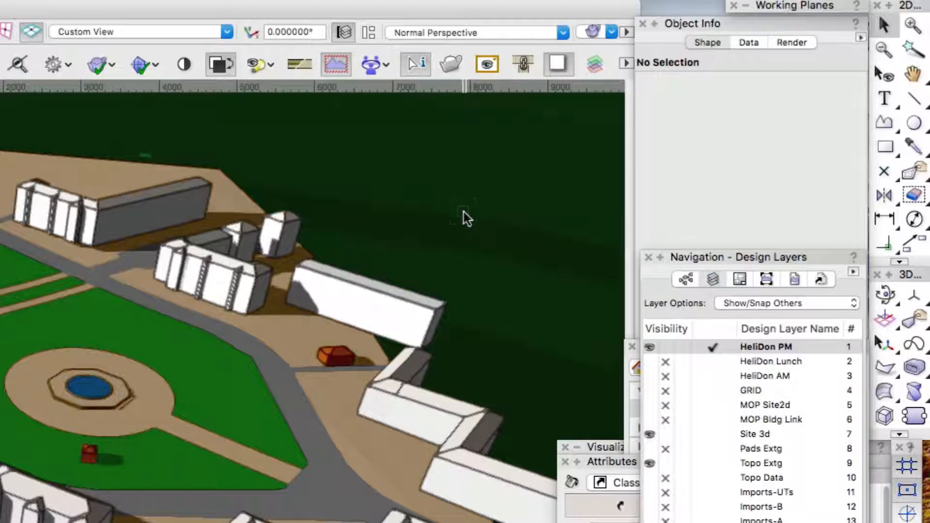
left_click(465, 218)
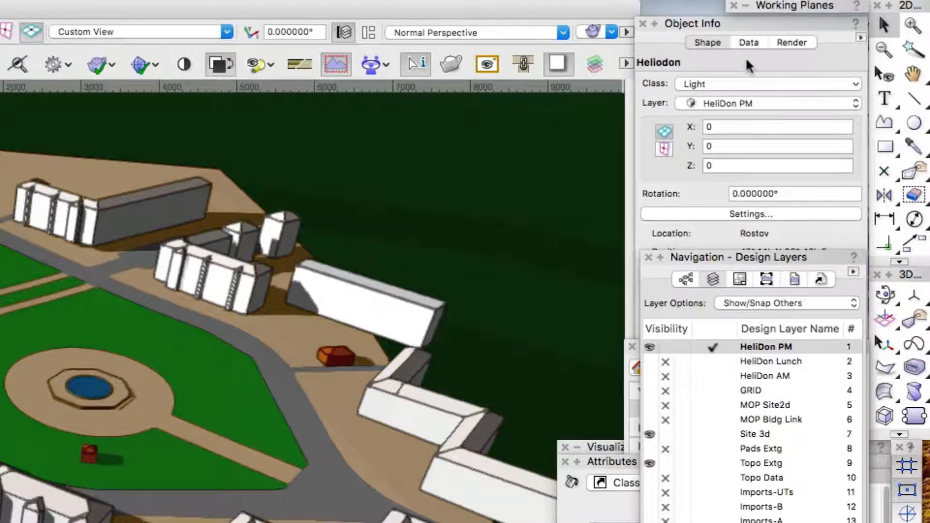
left_click(748, 65)
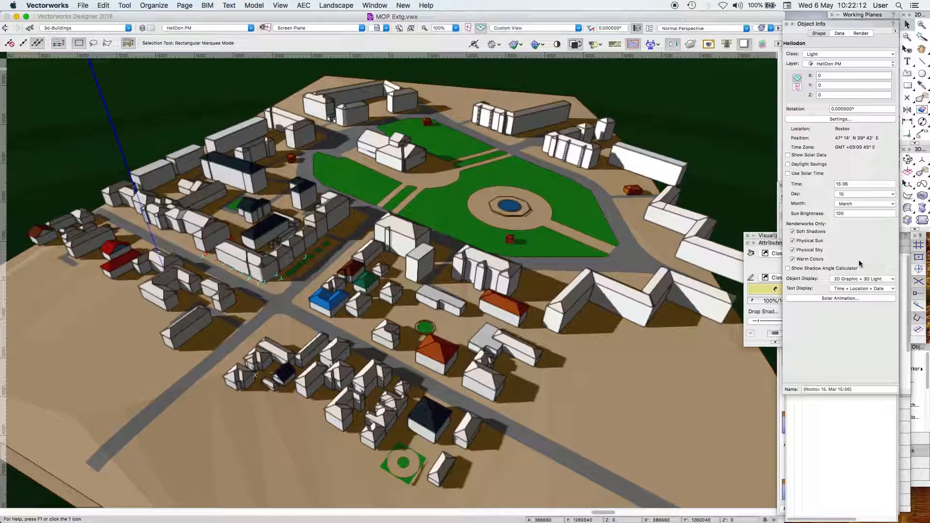
left_click(835, 299)
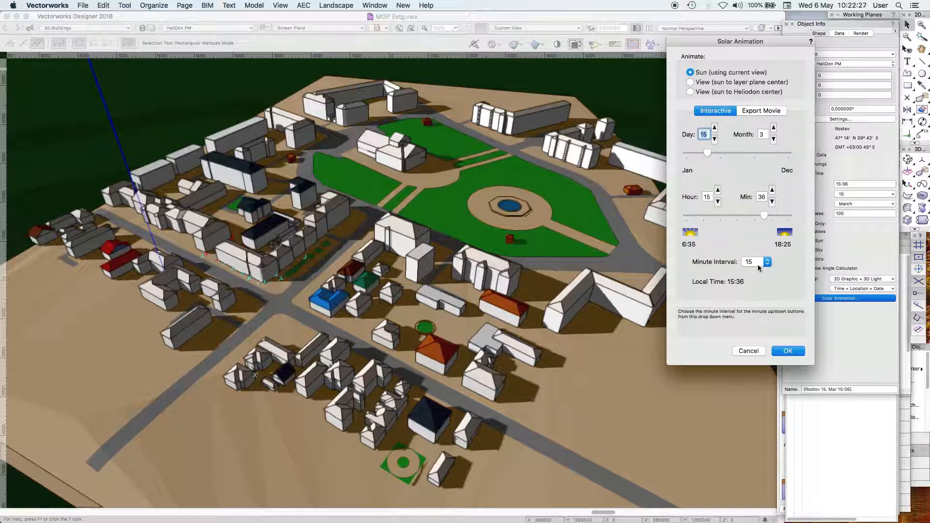
Step: Preview the 15 March shadows by stepping the sun's time back to 7:21 in 15-minute intervals
left_click(772, 202)
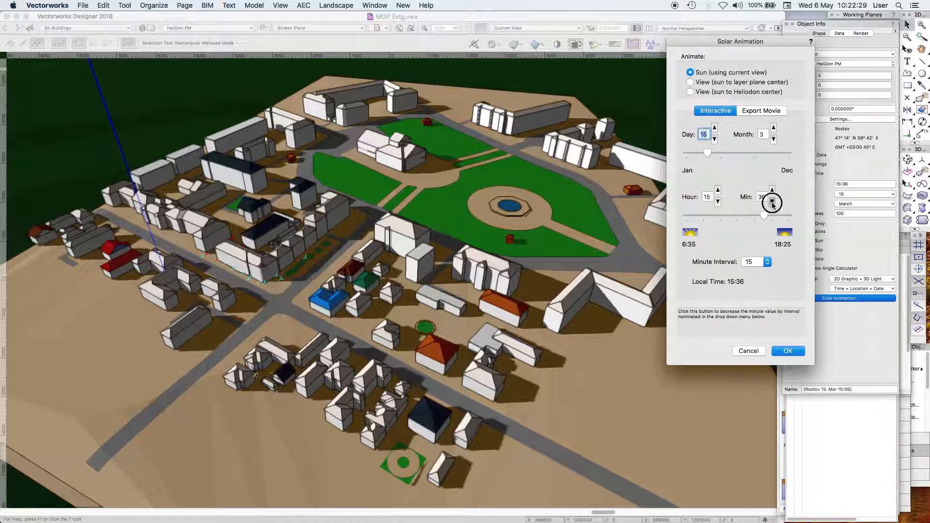
left_click(772, 202)
left_click(772, 202)
left_click(772, 202)
left_click(772, 202)
left_click(772, 202)
left_click(772, 202)
left_click(772, 202)
left_click(772, 202)
left_click(772, 202)
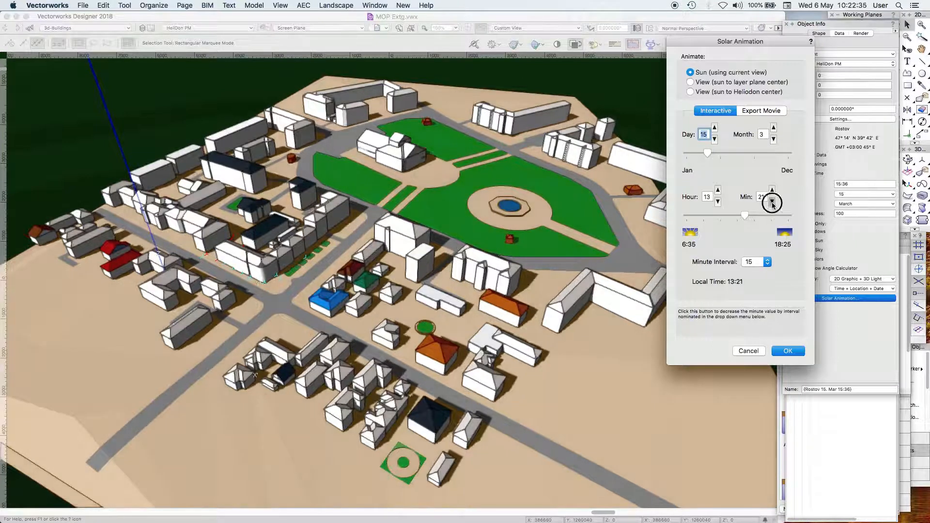
left_click(772, 202)
left_click(772, 202)
left_click(772, 202)
left_click(772, 202)
left_click(772, 202)
left_click(772, 202)
left_click(772, 202)
left_click(772, 202)
left_click(772, 202)
left_click(772, 202)
left_click(772, 202)
left_click(772, 202)
left_click(772, 202)
left_click(772, 202)
left_click(773, 202)
left_click(772, 202)
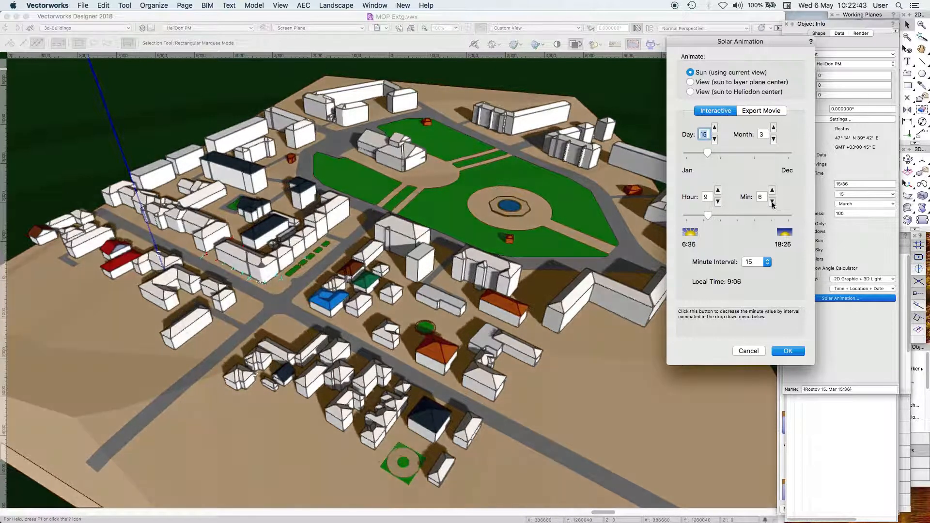
left_click(772, 202)
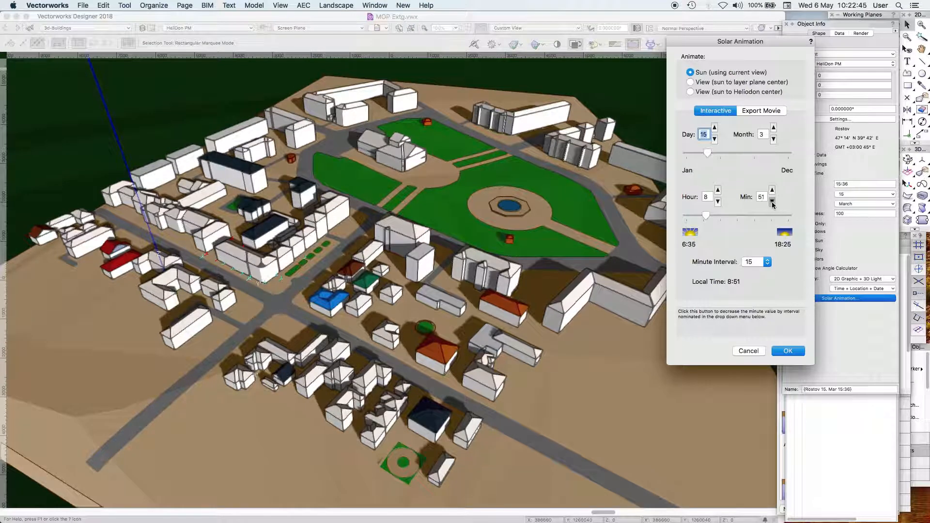
left_click(772, 202)
left_click(772, 202)
left_click(772, 202)
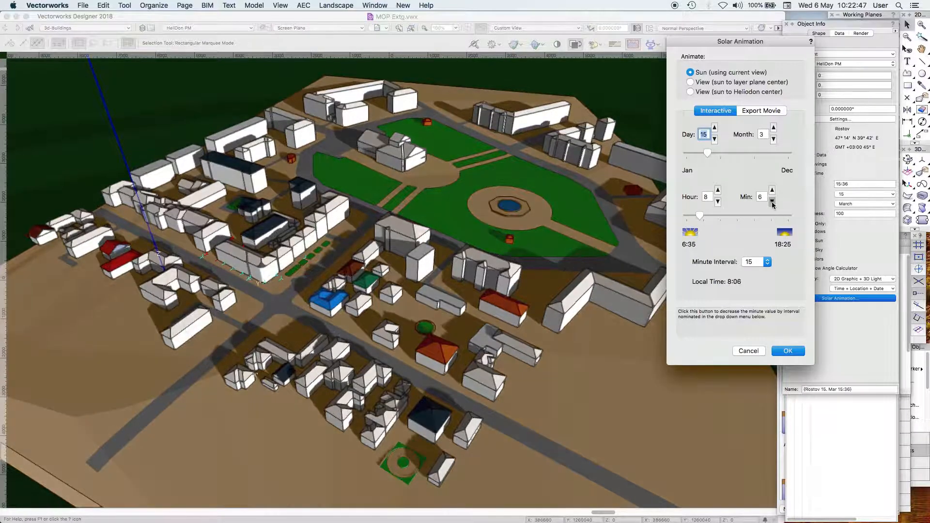
left_click(772, 202)
left_click(773, 202)
left_click(772, 202)
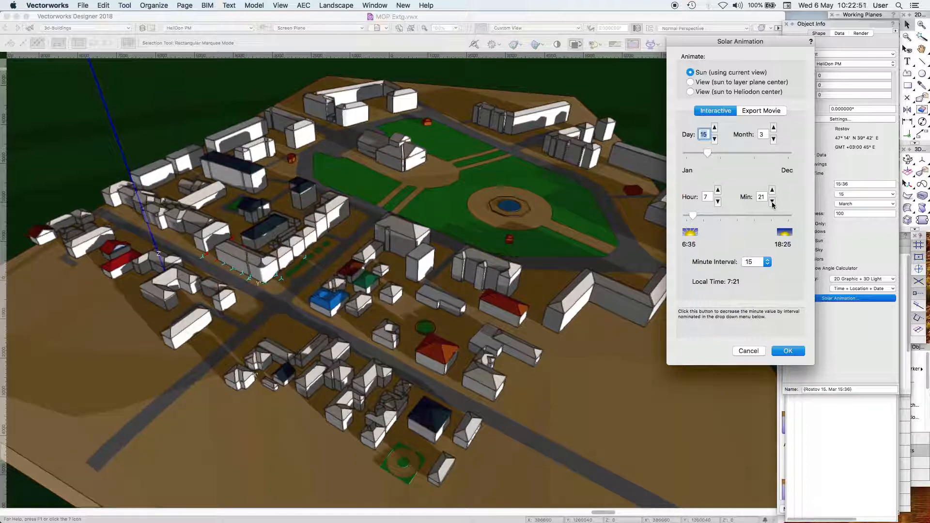
Step: Preview the winter shadows by stepping the solar animation's month back to December
left_click(774, 140)
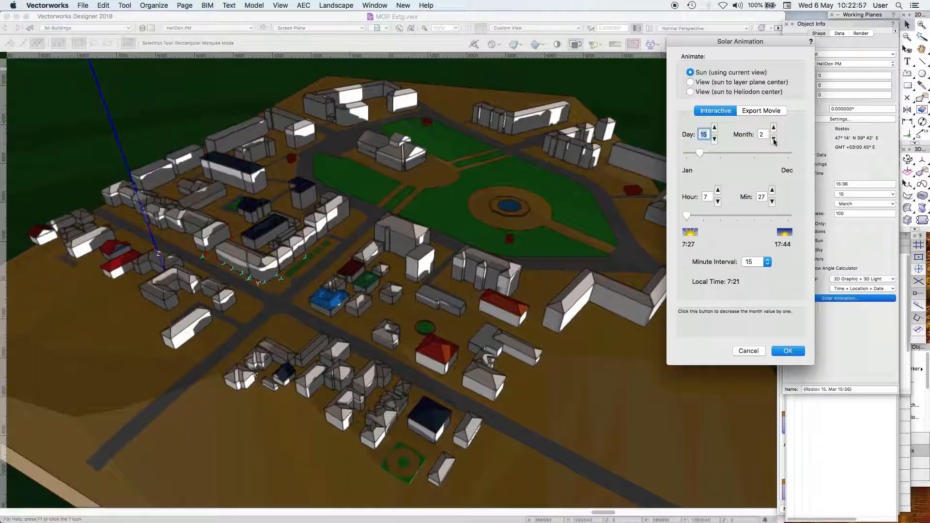
left_click(774, 140)
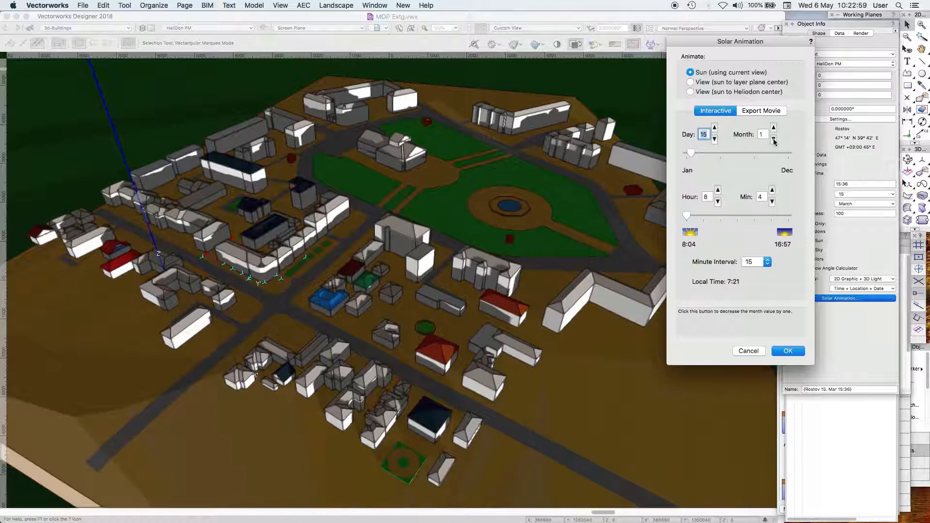
left_click(774, 140)
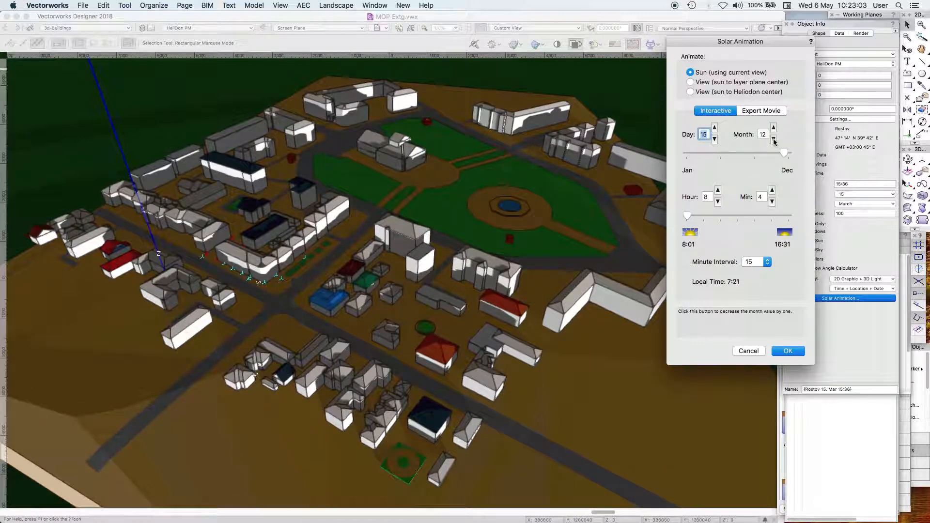
Step: Advance the animation's month through spring and summer, return it to June, and preview earlier times in 15-minute intervals
left_click(774, 127)
left_click(773, 127)
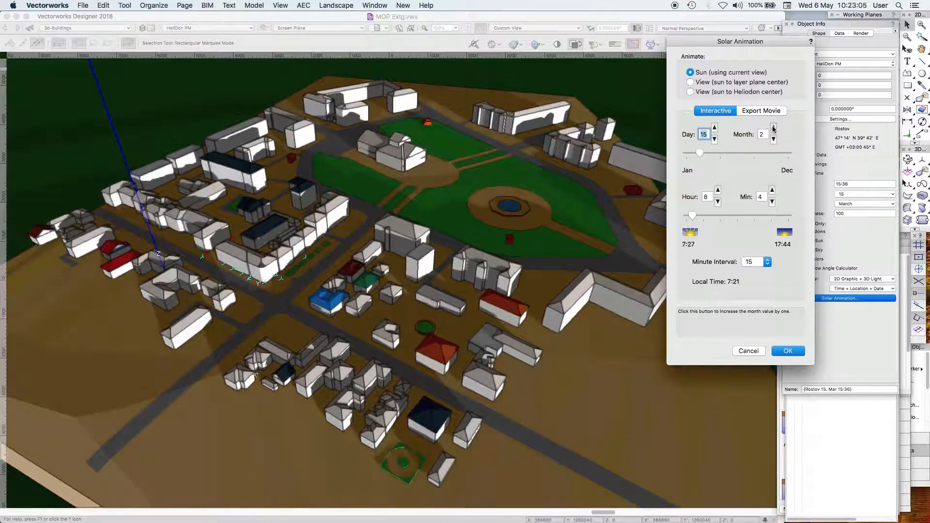
left_click(773, 127)
left_click(774, 127)
left_click(774, 128)
left_click(774, 127)
left_click(774, 127)
left_click(773, 127)
left_click(774, 128)
left_click(774, 139)
left_click(774, 139)
left_click(773, 139)
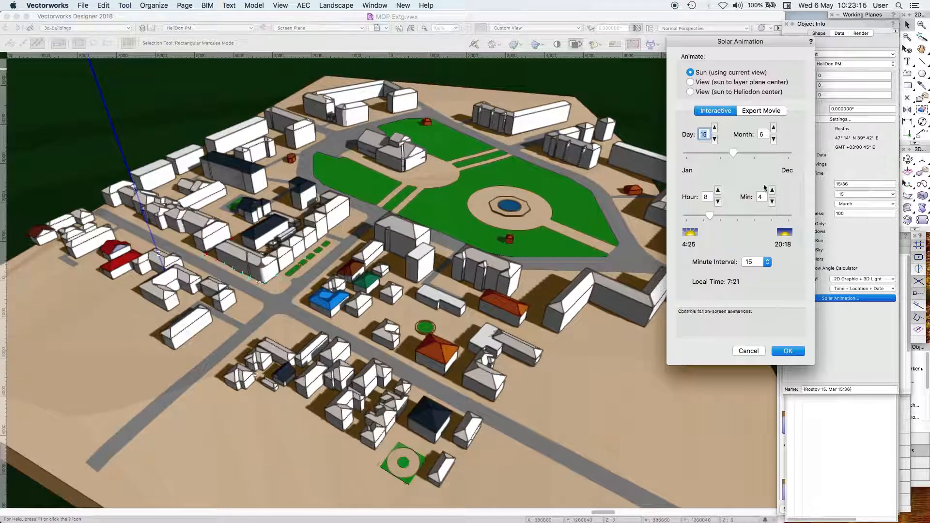
left_click(772, 201)
left_click(772, 202)
left_click(772, 202)
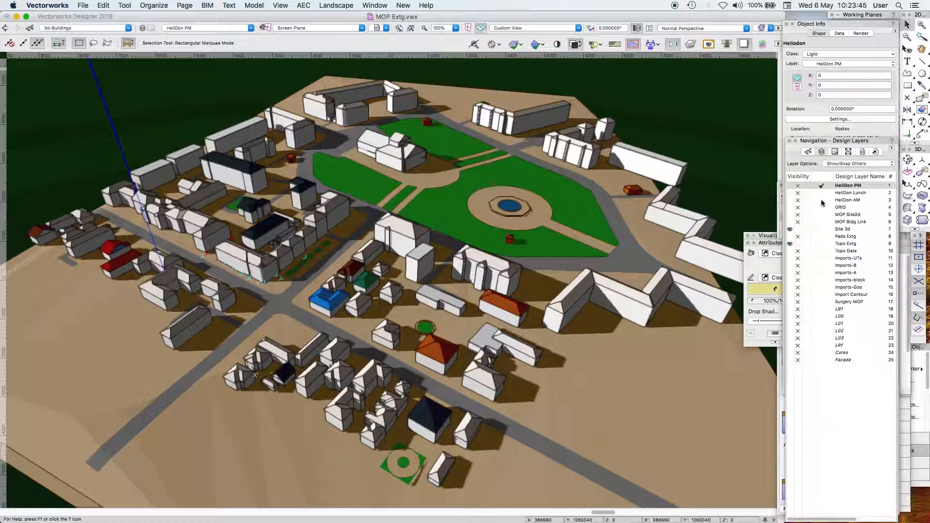
Step: Make HeliDon AM the active layer and open Solar Animation for its heliodon
left_click(822, 200)
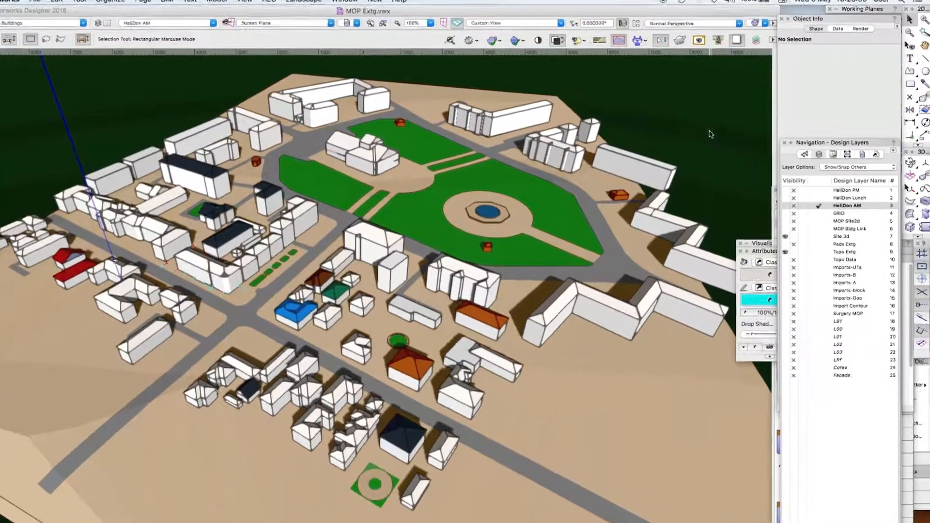
key("super+a")
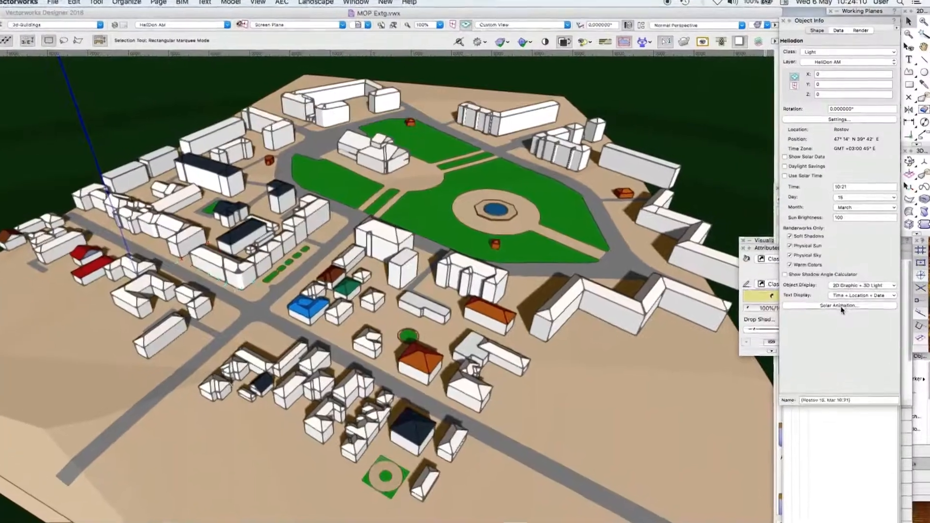
left_click(841, 301)
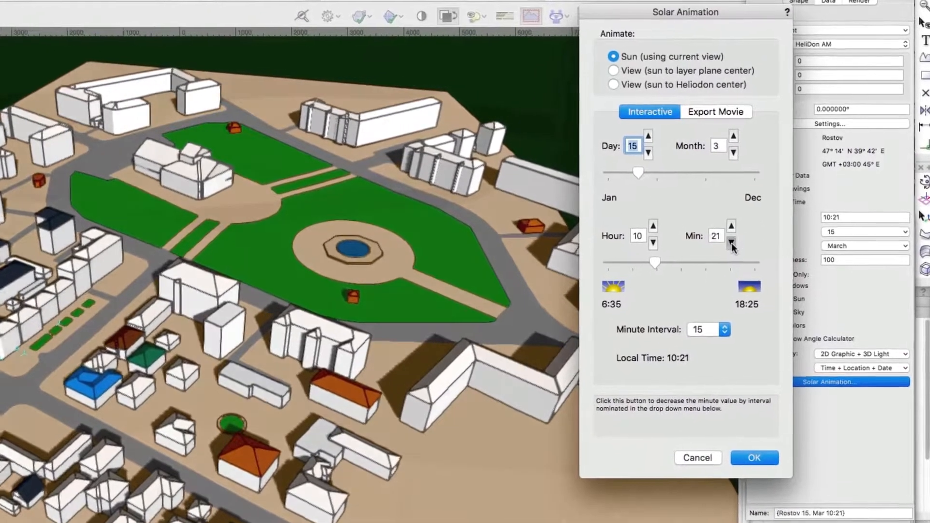
Step: Preview earlier morning shadows for the AM heliodon by reducing the sun's time in 15-minute intervals
left_click(731, 242)
left_click(731, 242)
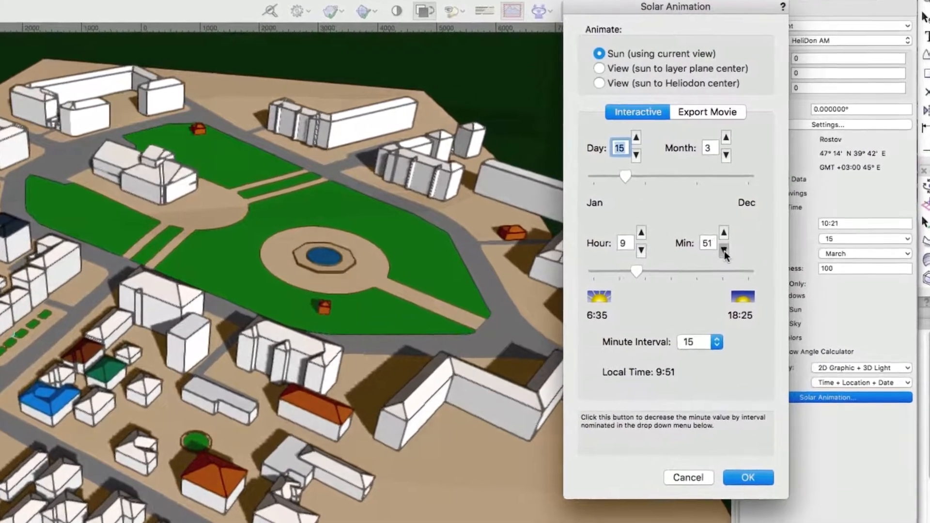
left_click(731, 243)
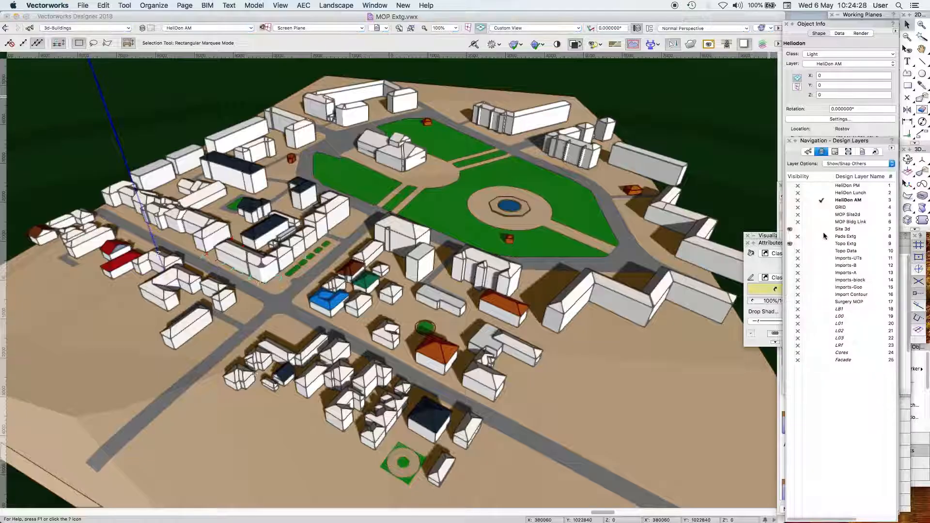
Step: Make HeliDon Lunch the active layer and view its heliodon's Export Movie options in Solar Animation
left_click(822, 192)
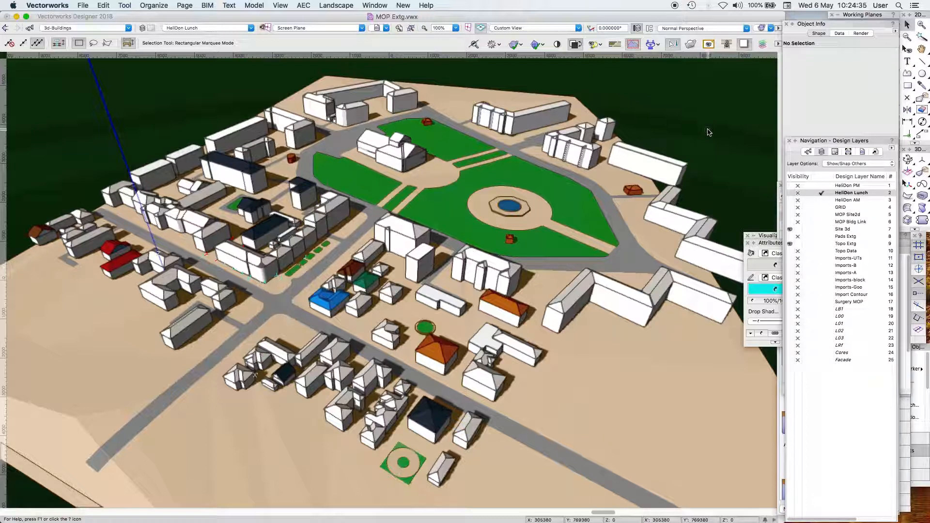
key("super+a")
left_click(835, 48)
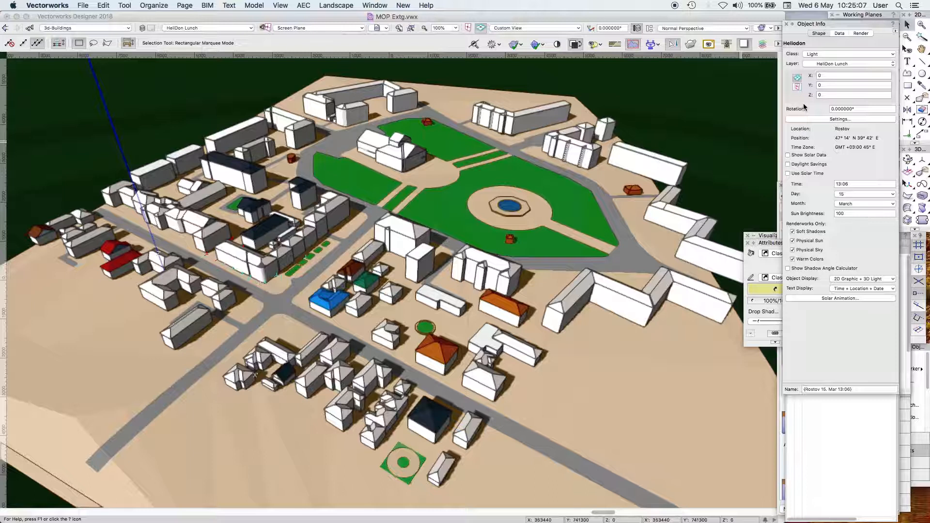
left_click(840, 298)
left_click(761, 110)
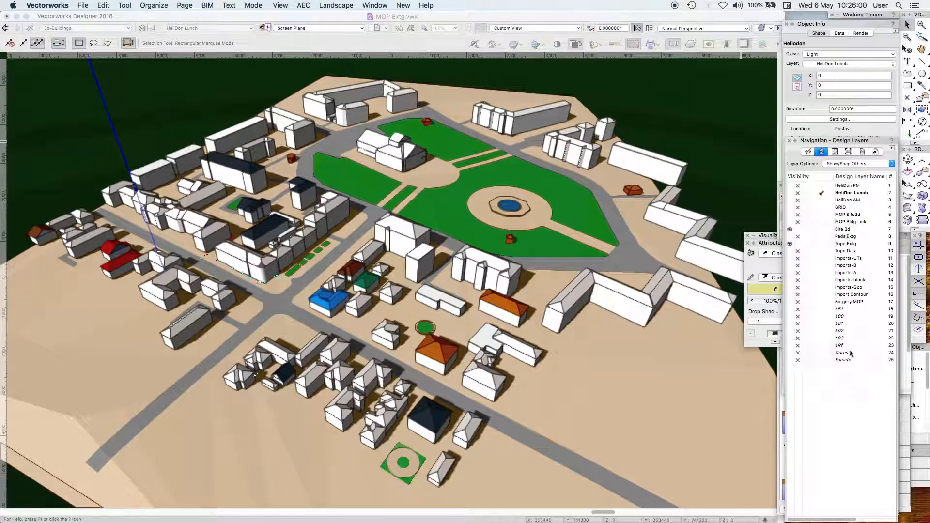
Step: Restore the saved view VWXTUT HELIODON and check the heliodon's time display and location settings
left_click(833, 216)
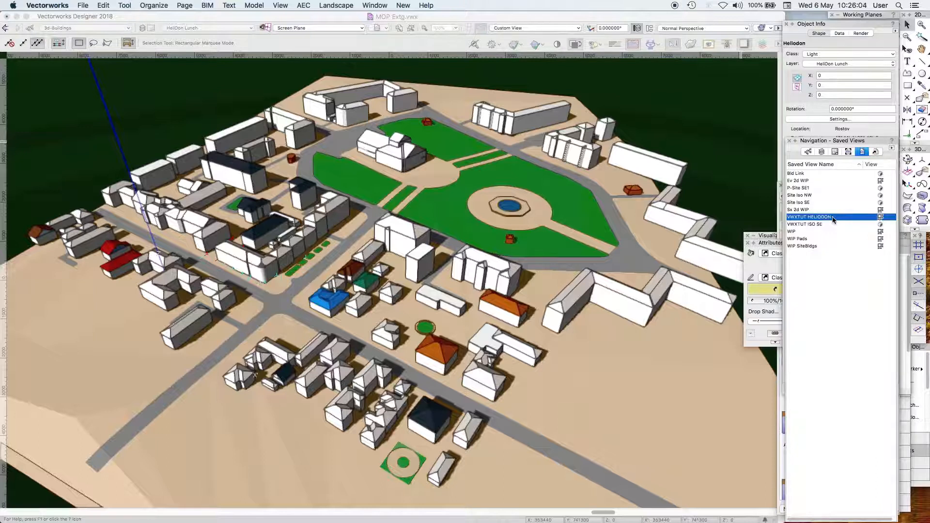
double_click(834, 218)
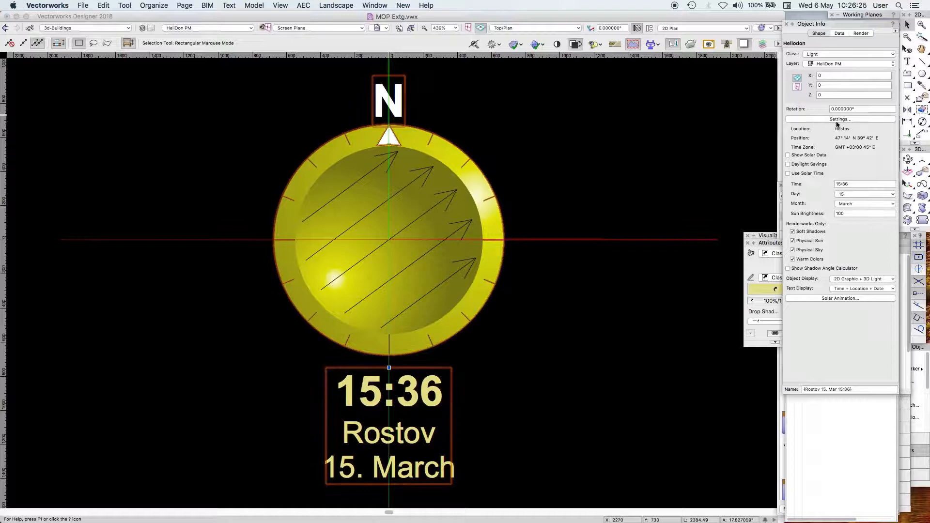
left_click(837, 121)
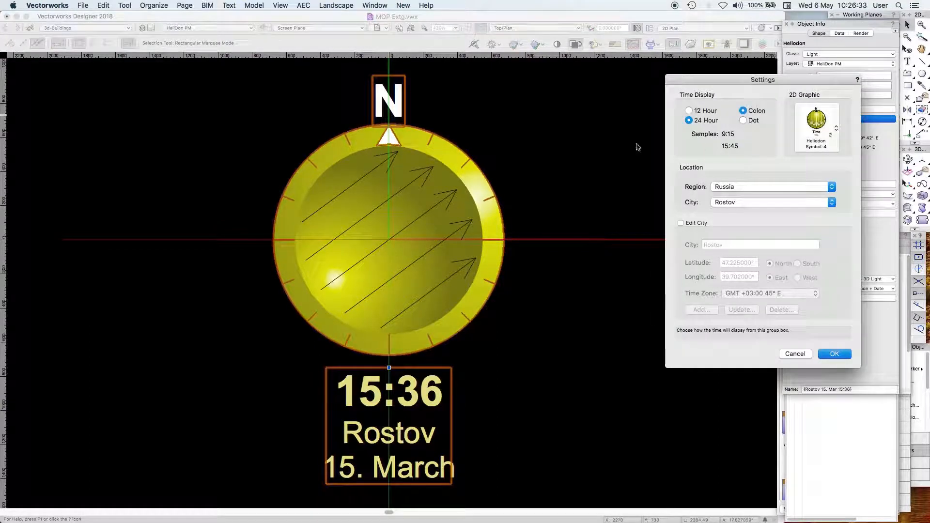
left_click(795, 354)
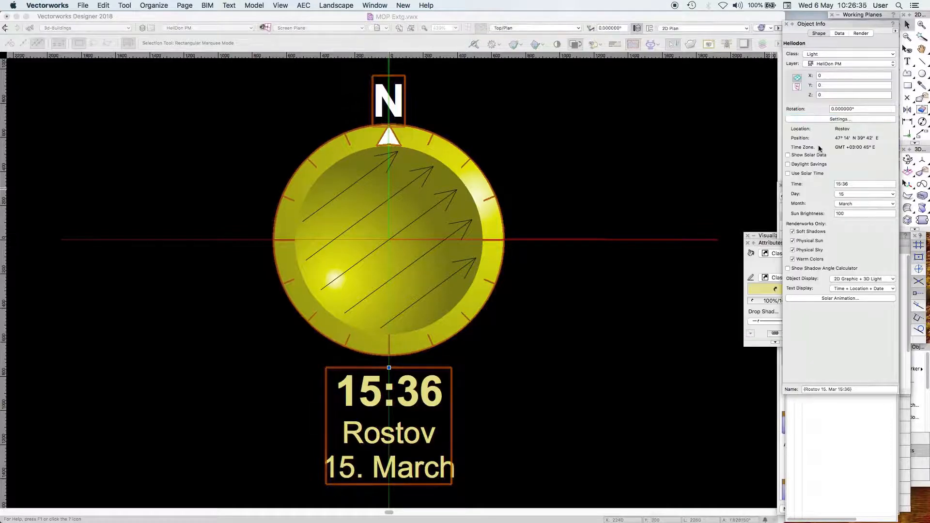
Step: Set the PM heliodon's rotation to -30°
left_click(833, 109)
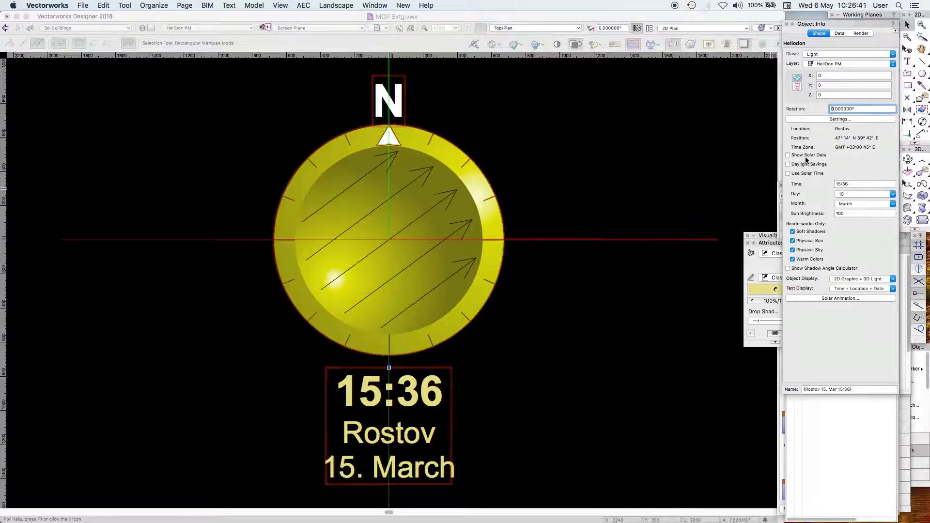
type("-30")
key("Return")
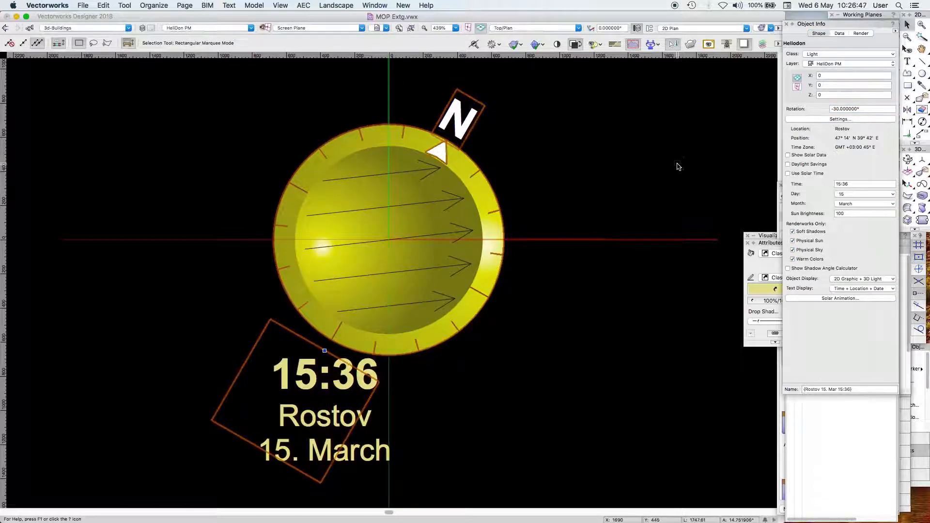
Step: Review the available regions in the heliodon's location settings
left_click(860, 119)
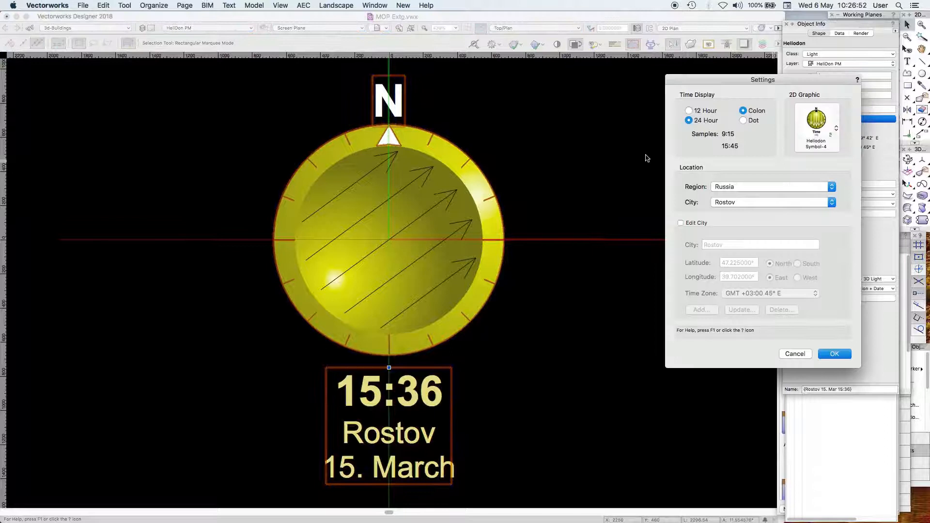
left_click(749, 188)
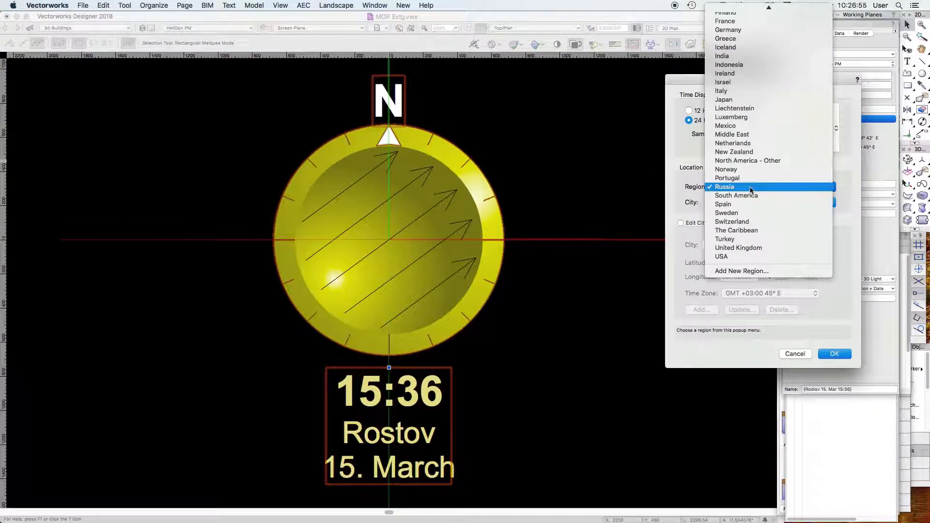
scroll(750, 190, "up", 5)
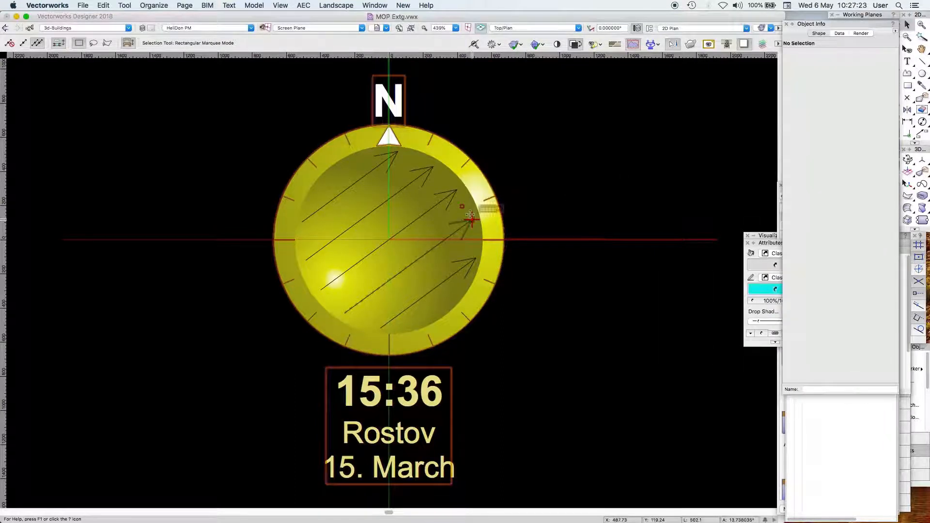
Step: Select the PM heliodon and orbit around it with the Flyover tool to view it in 3D
left_click(470, 214)
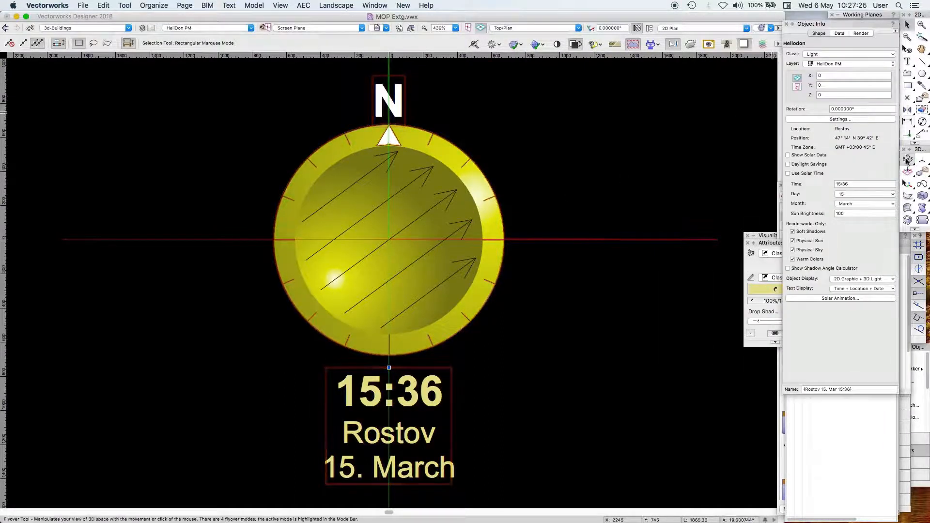
left_click(907, 159)
left_click_drag(587, 160, 554, 136)
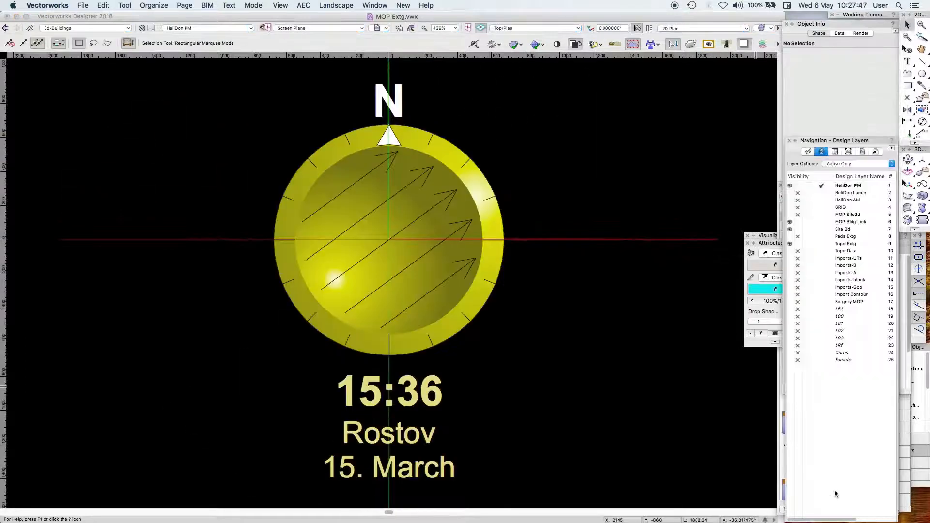
Step: Locate the Heliodon tool among the light tools of the Visualization tool set
left_click(781, 413)
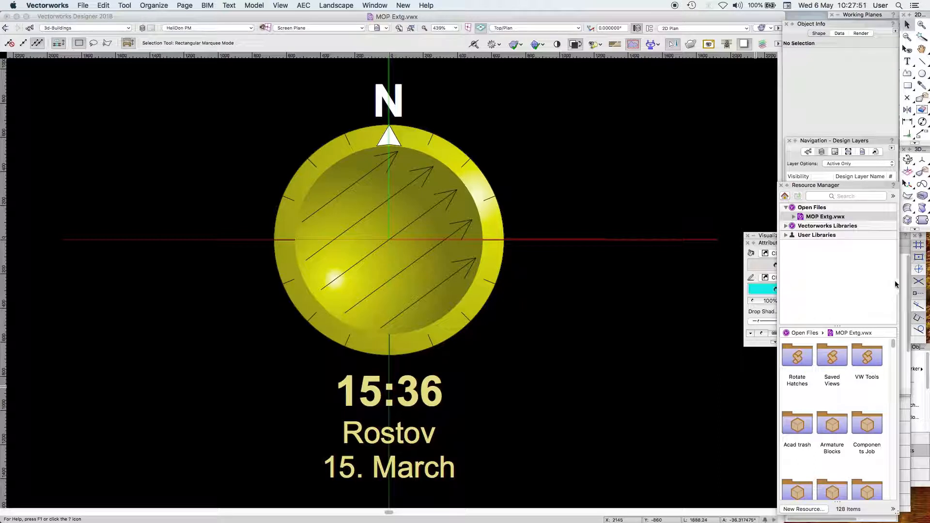
left_click(906, 237)
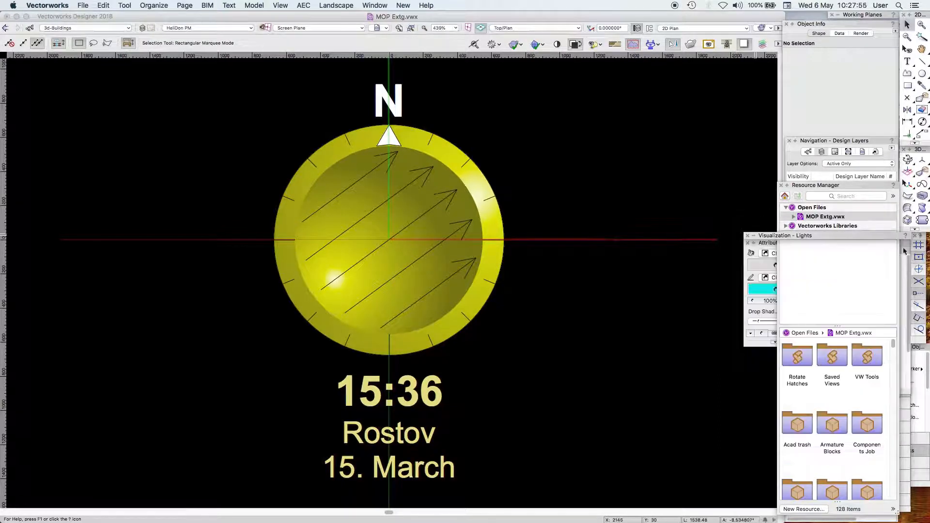
left_click(906, 246)
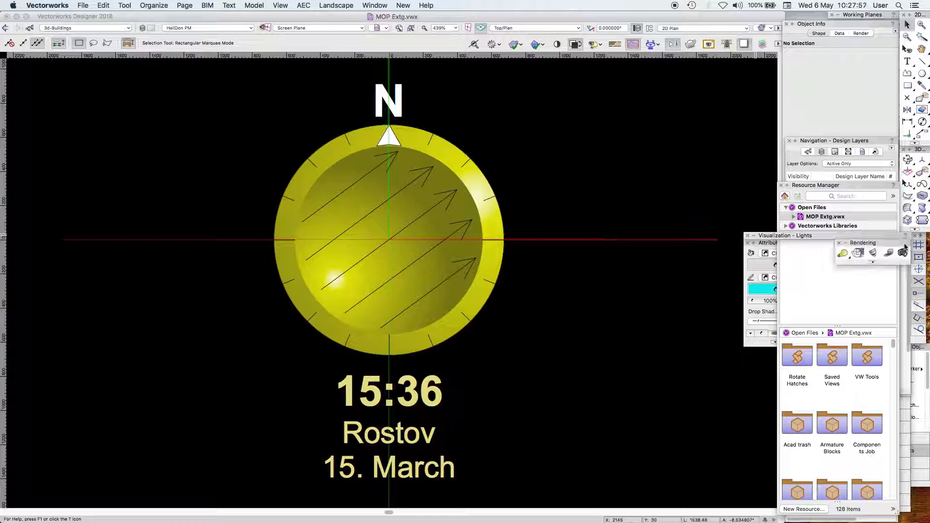
left_click(844, 253)
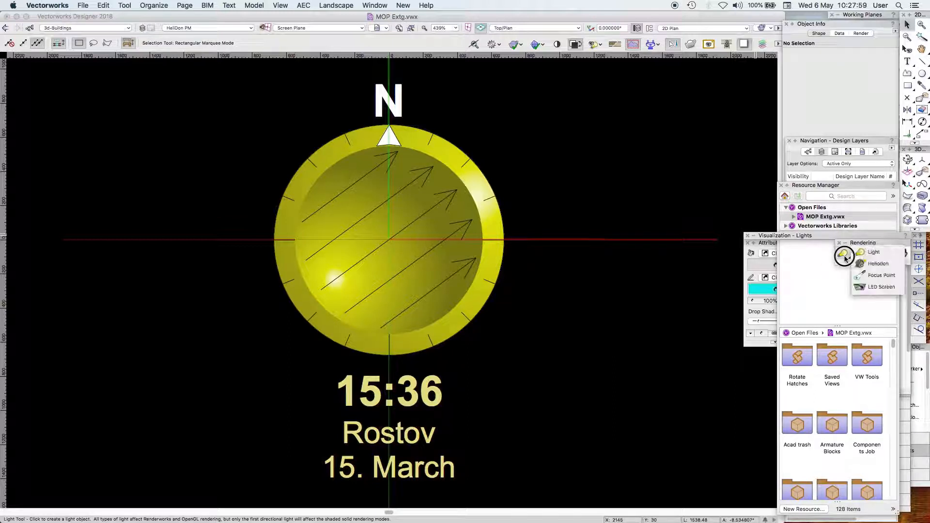
left_click(894, 264)
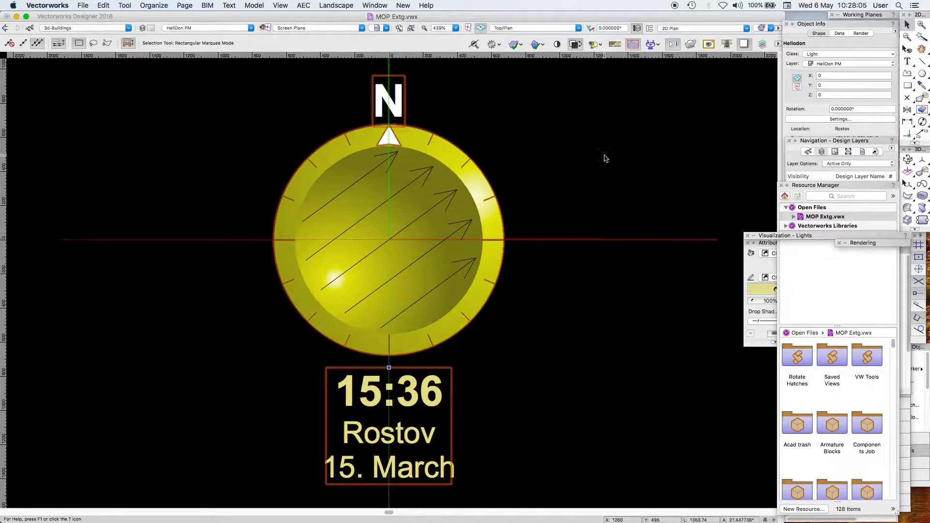
left_click(604, 154)
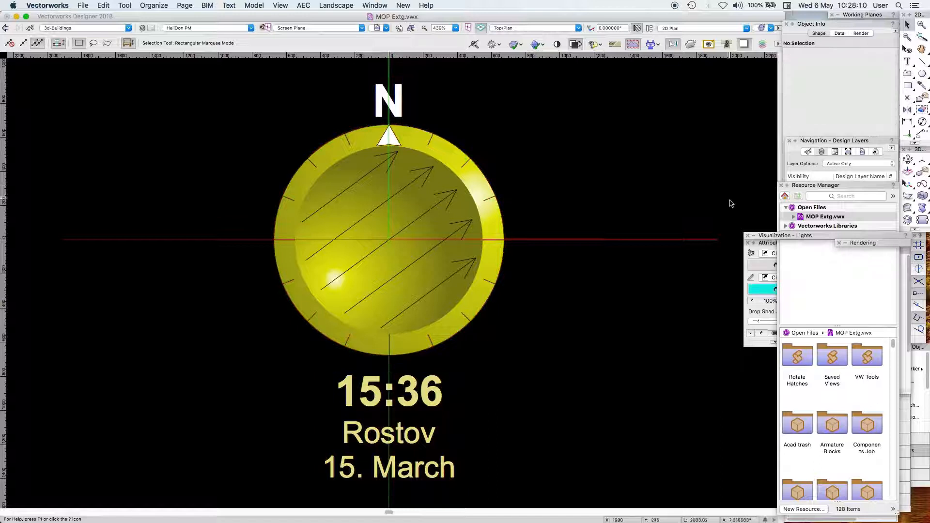
Step: Review the light-related classes in the class list and the Light tool's variants in the Rendering tool group
left_click(808, 152)
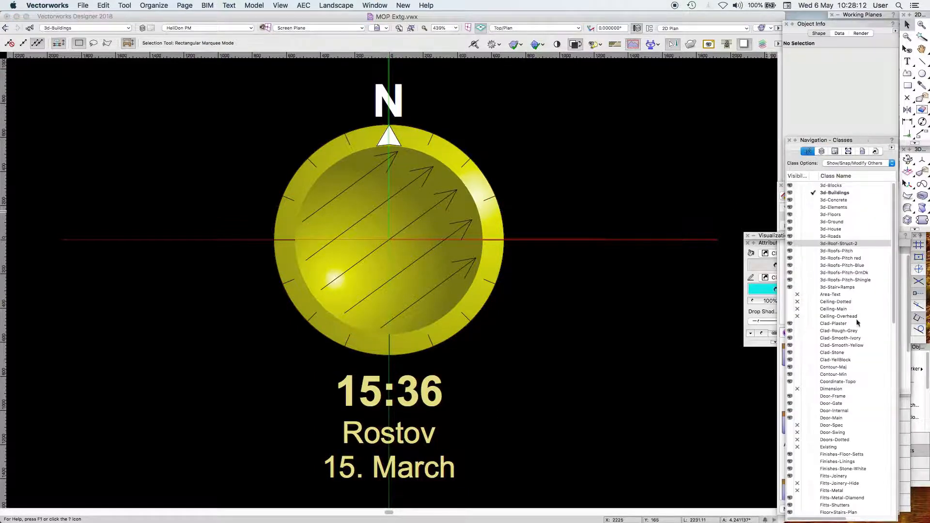
left_click_drag(895, 265, 895, 425)
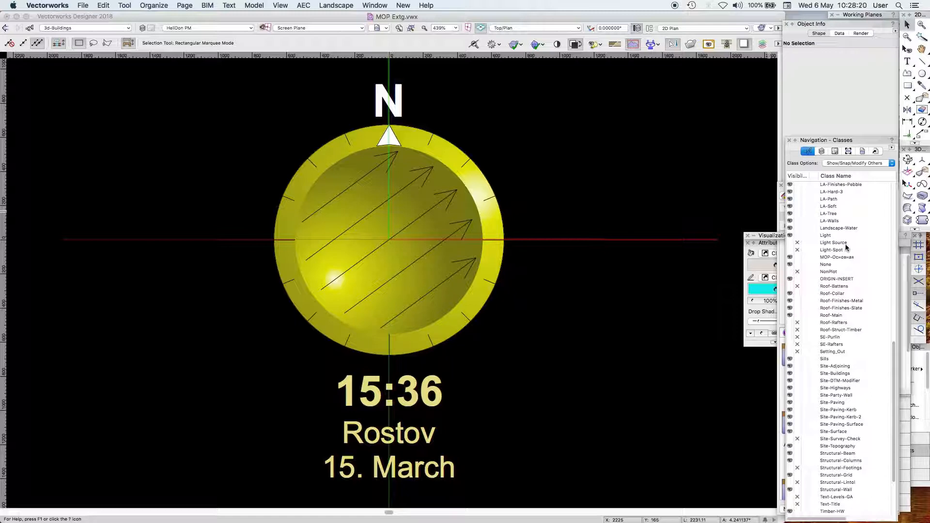
left_click(905, 245)
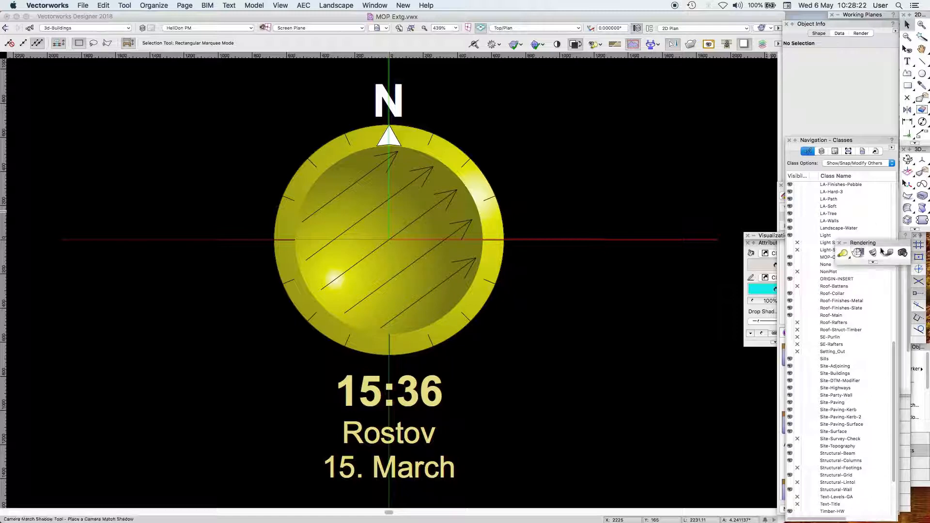
left_click(846, 254)
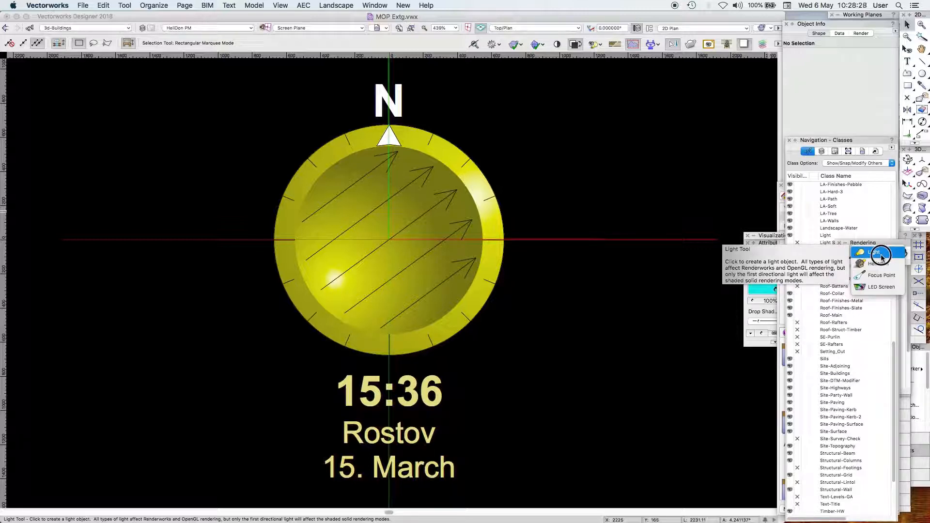
left_click_drag(881, 256, 630, 183)
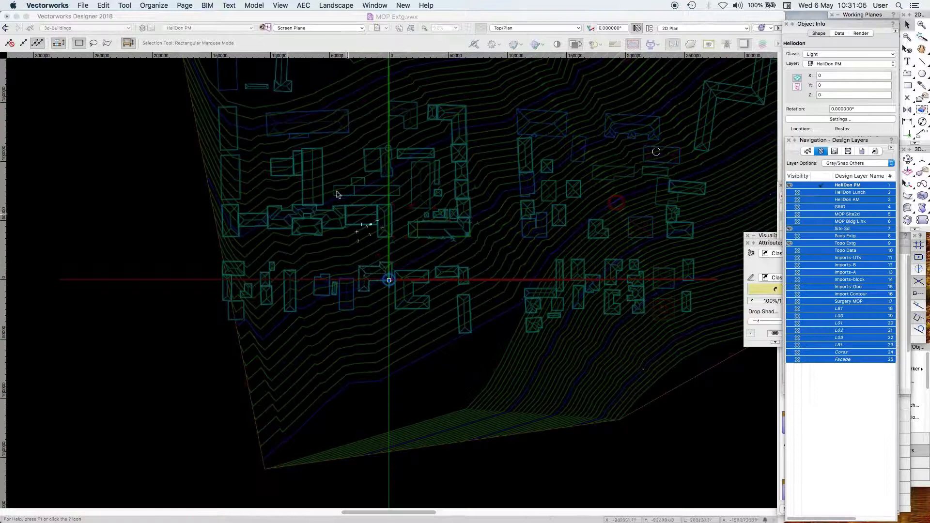
Step: Restore the saved view VWXTUT ISO SE
left_click(836, 394)
left_click(862, 151)
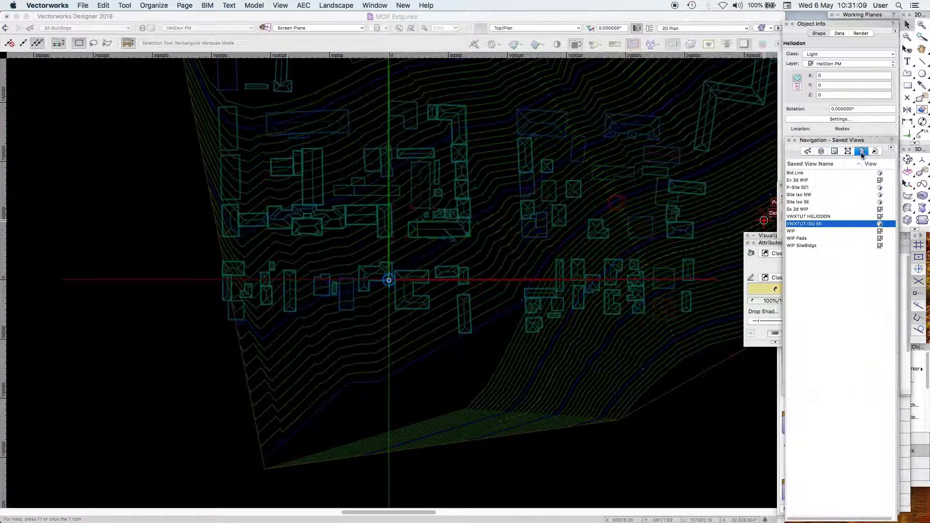
double_click(827, 225)
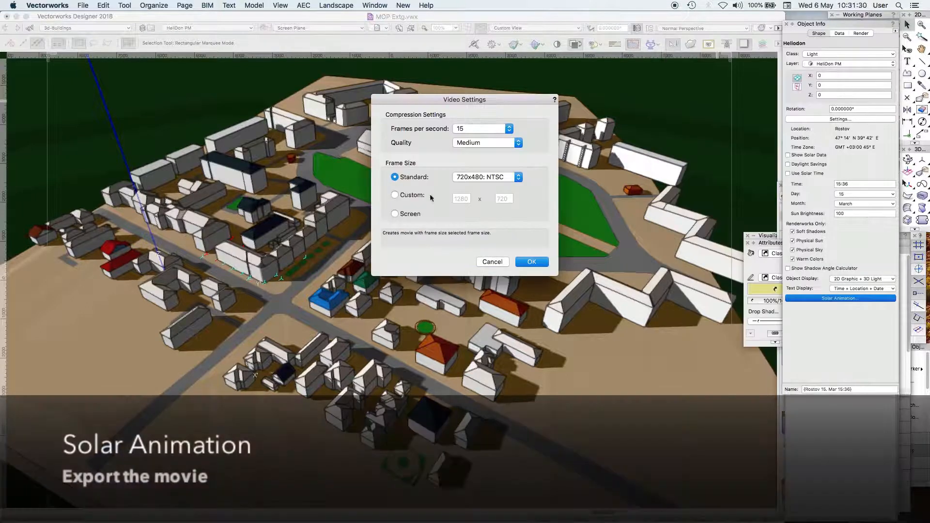
Step: Set the solar animation to 25 frames per second and save the movie as Rostov 15.mov in the Marioupol Ukraine folder
left_click(491, 128)
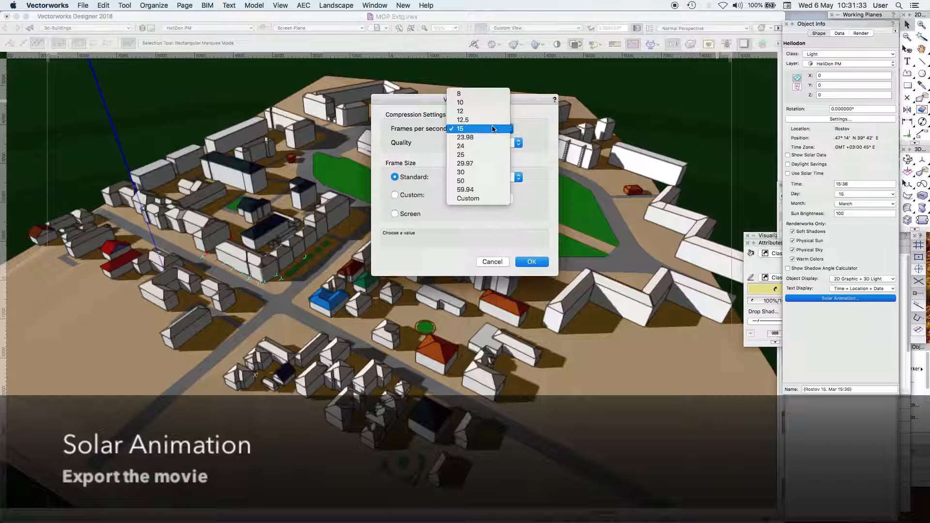
left_click(488, 155)
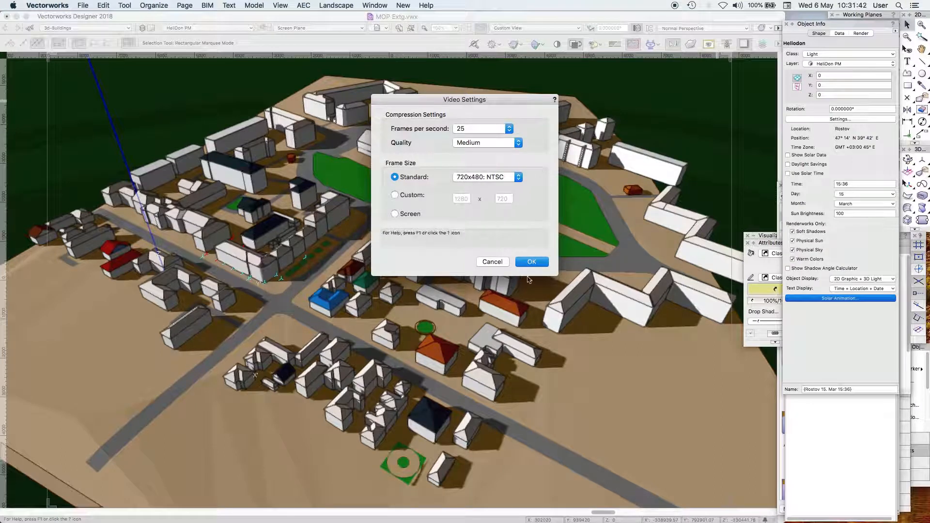
left_click(530, 264)
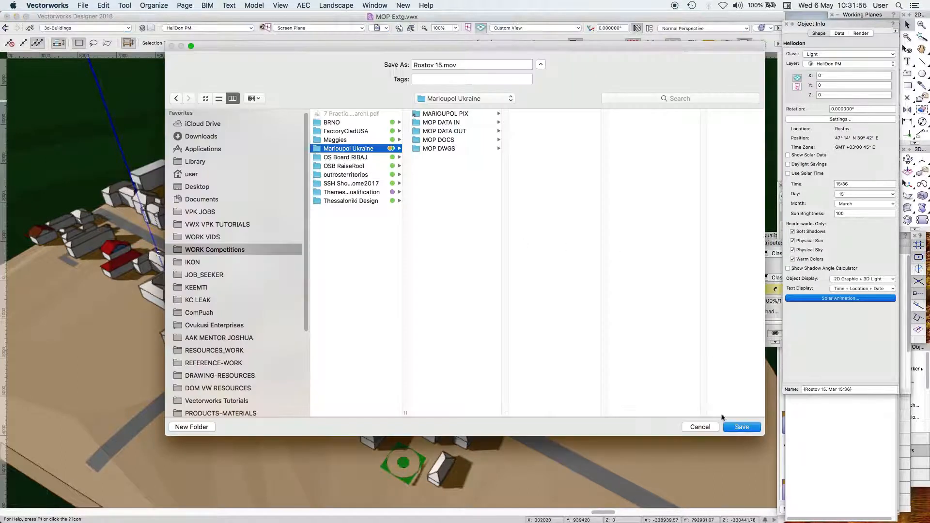
left_click(740, 428)
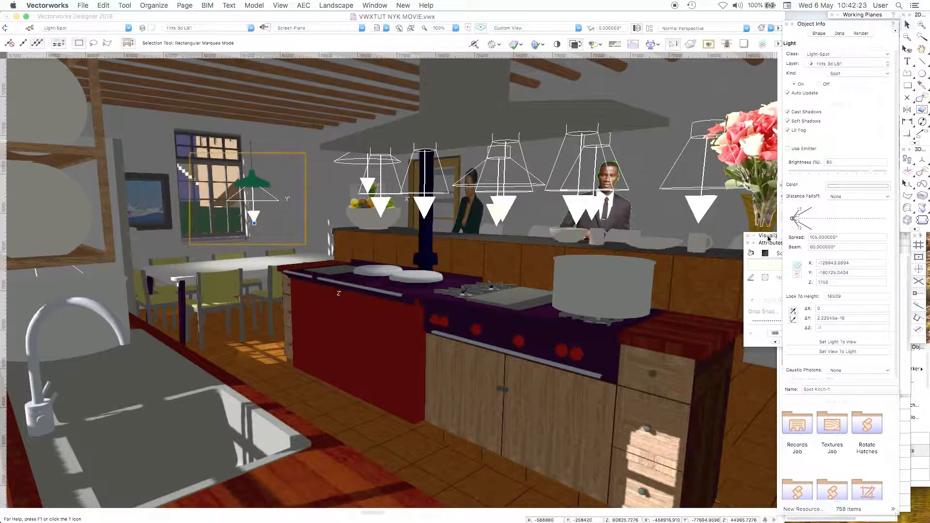
Step: Review the current scene's lights and check what shows with design layer LB1 and with Fitts 3d LB1 active
left_click(767, 236)
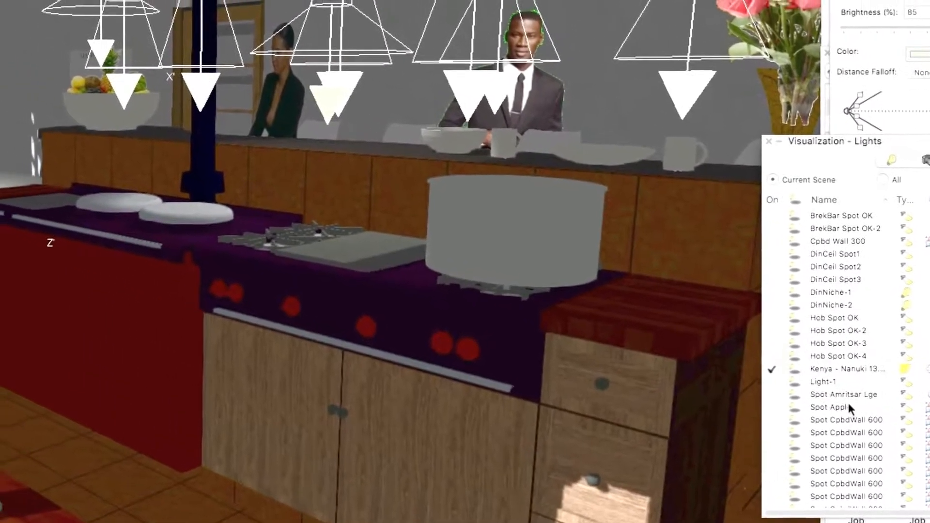
scroll(872, 378, "down", 10)
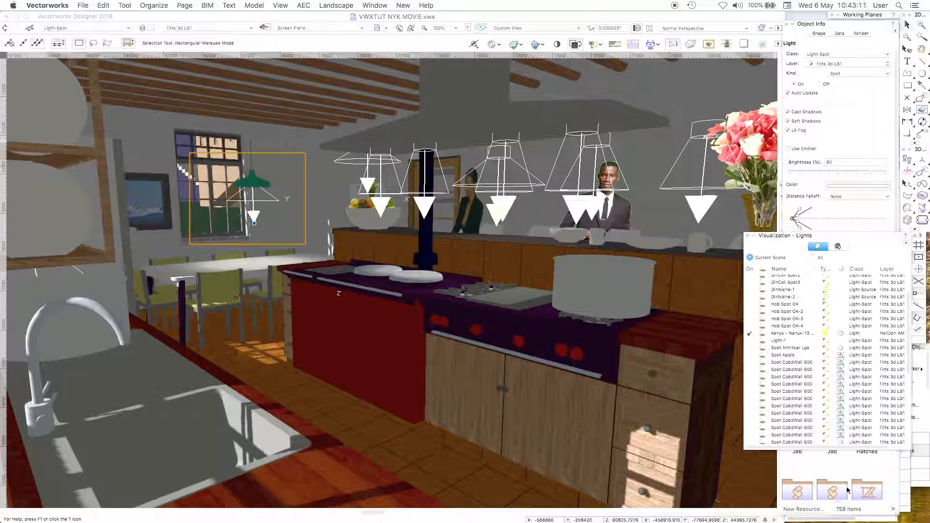
left_click(825, 519)
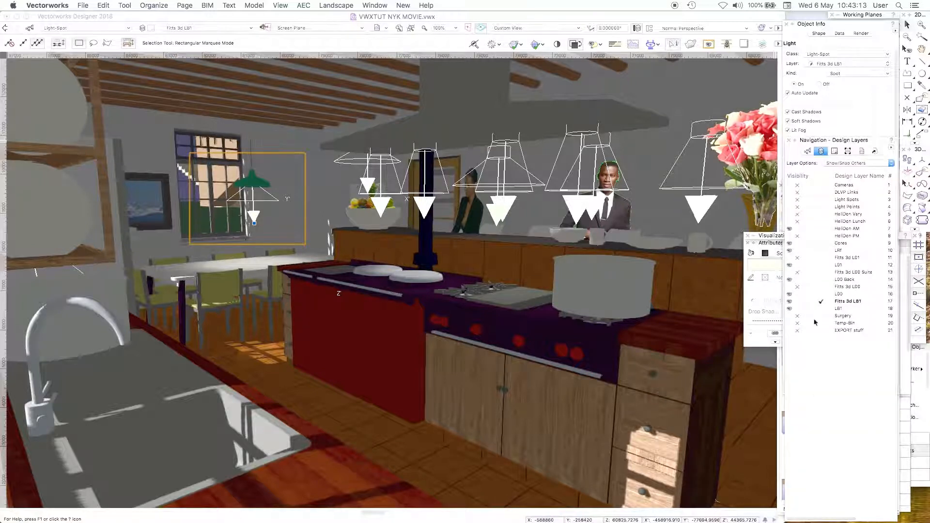
left_click(822, 308)
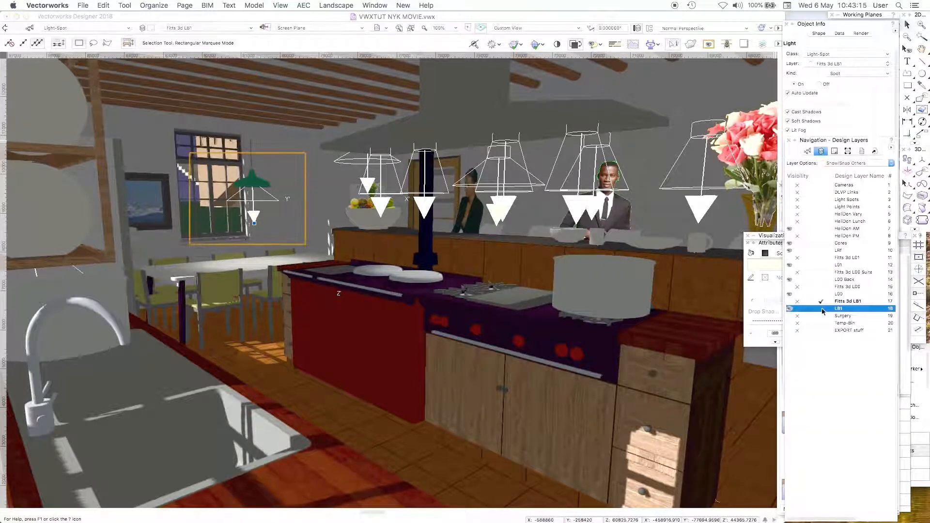
left_click(822, 308)
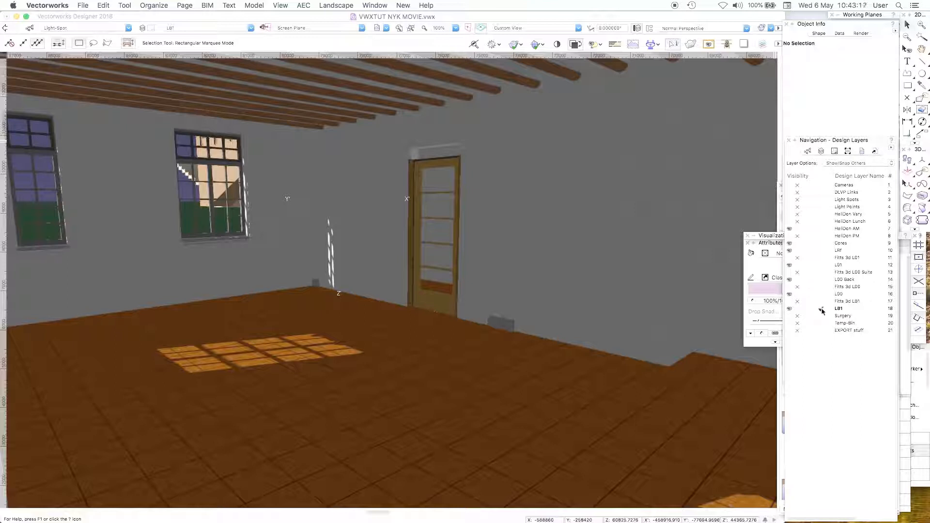
left_click(822, 301)
left_click(821, 301)
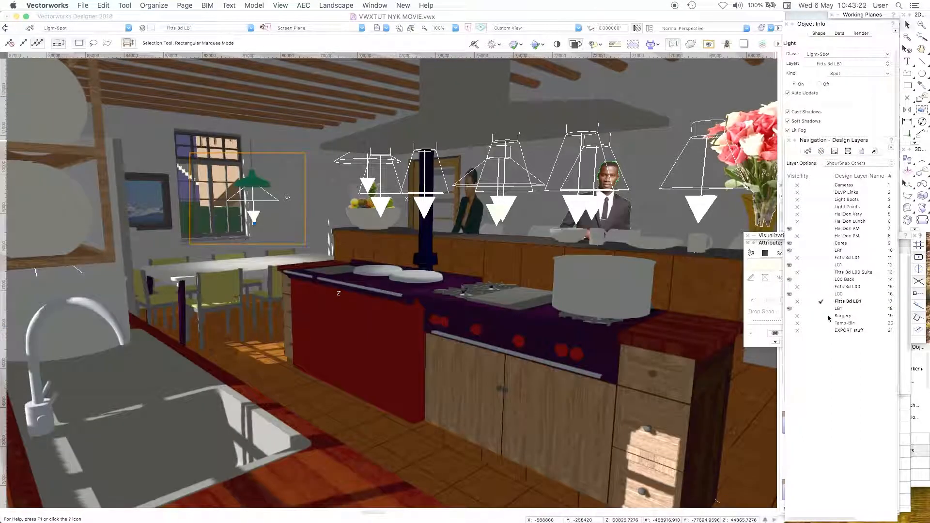
Step: Turn on the Spot Sink-4 light in the current scene's list of lights
left_click(775, 235)
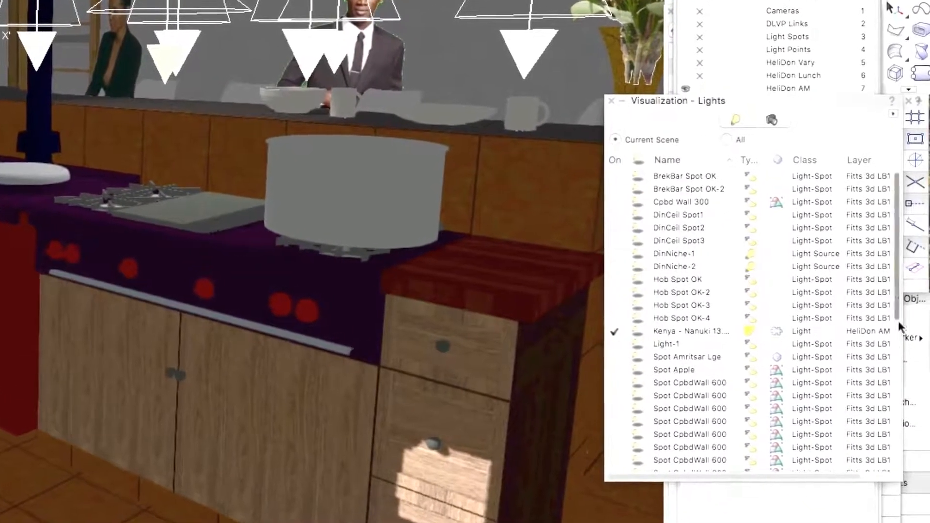
left_click_drag(899, 293, 907, 390)
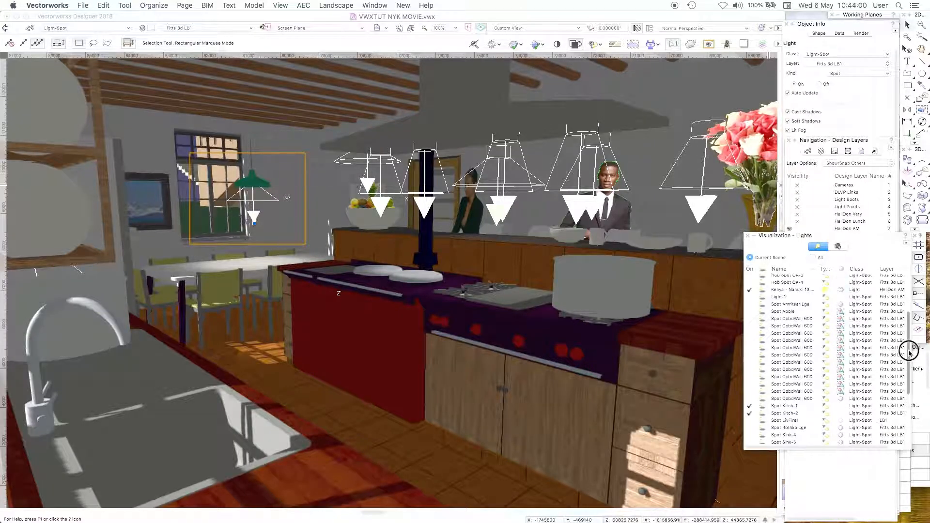
left_click_drag(914, 349, 914, 316)
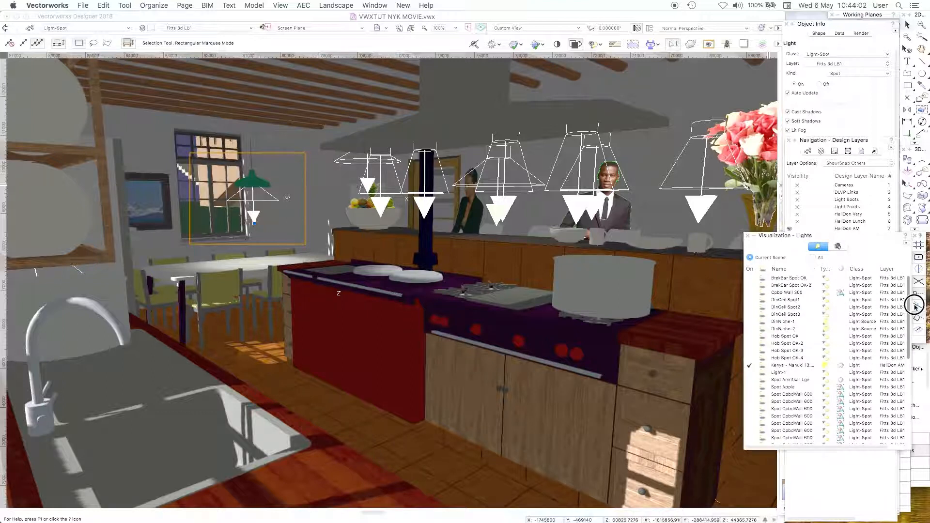
left_click(908, 296)
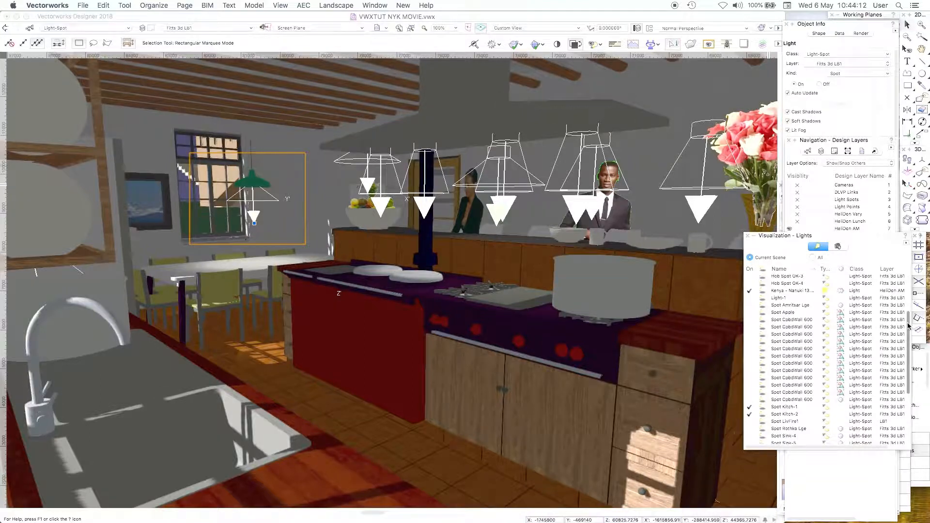
left_click_drag(907, 324, 908, 280)
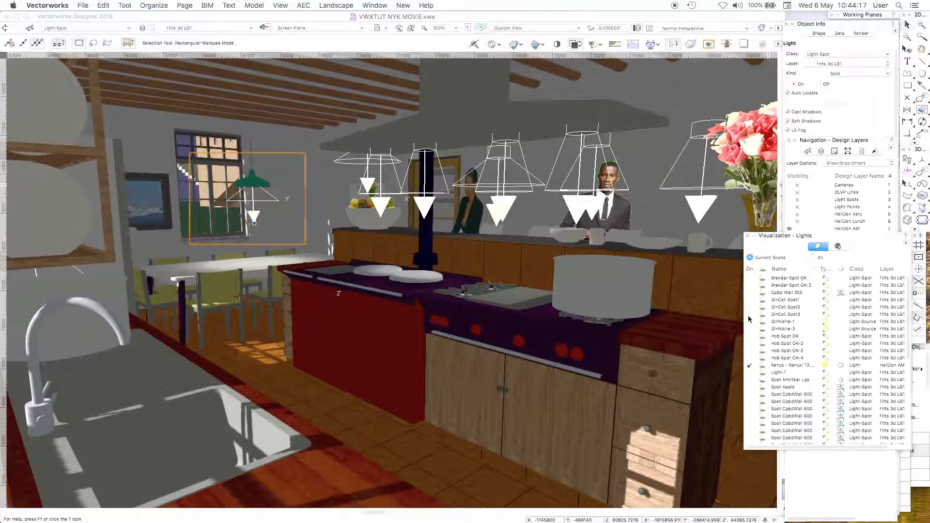
left_click(910, 326)
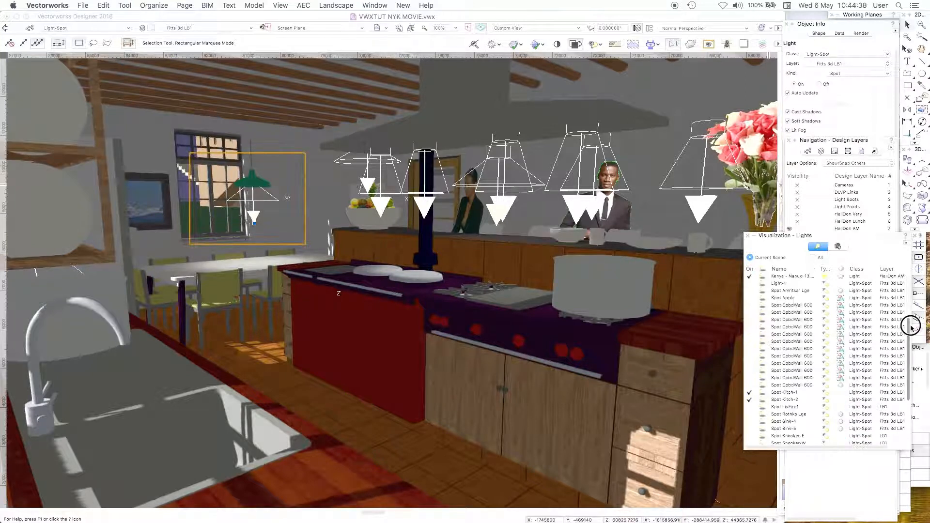
left_click_drag(910, 325, 908, 373)
left_click(749, 332)
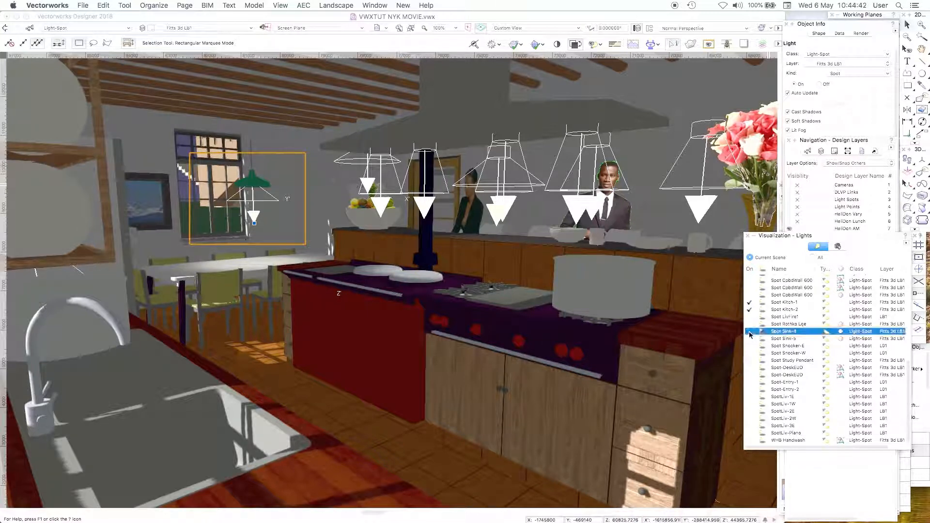
left_click(750, 332)
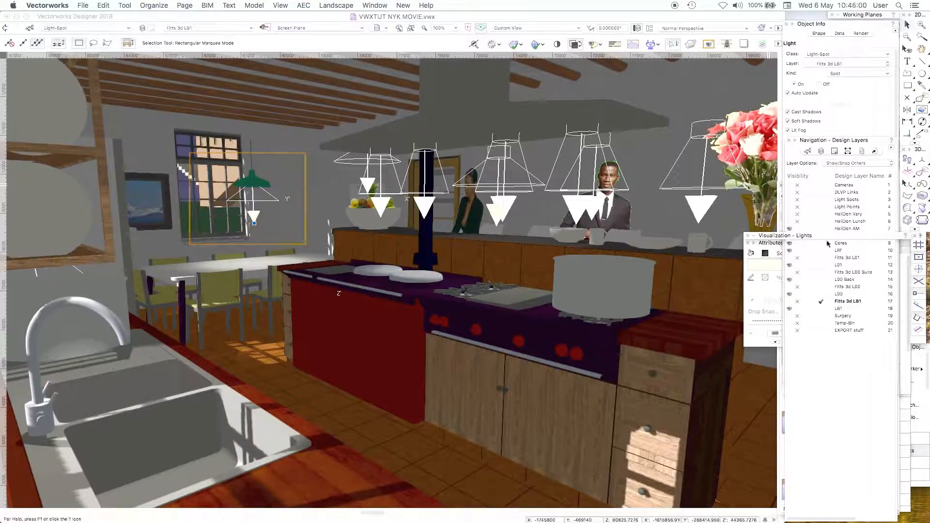
Step: Turn on the Hob Spot OK-3 and Hob Spot OK-4 lights in the current scene
left_click(826, 236)
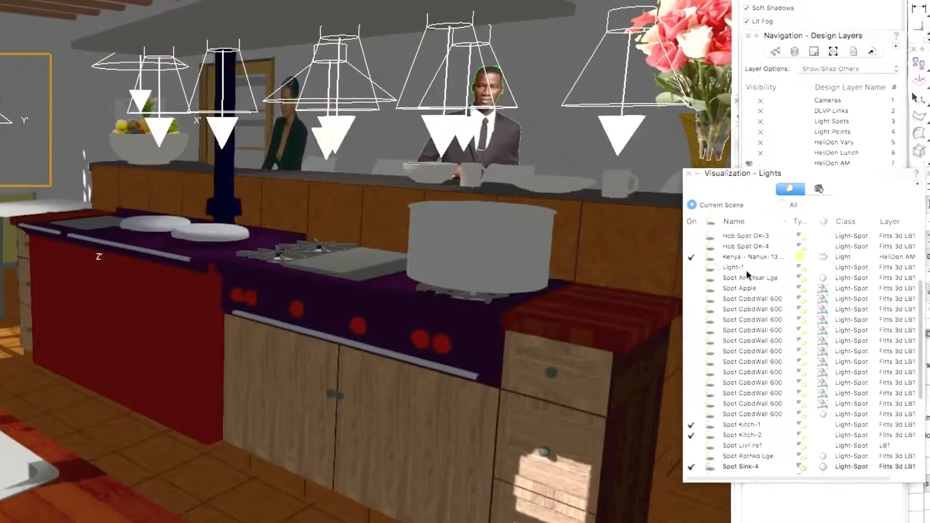
left_click(691, 236)
scroll(692, 239, "up", 5)
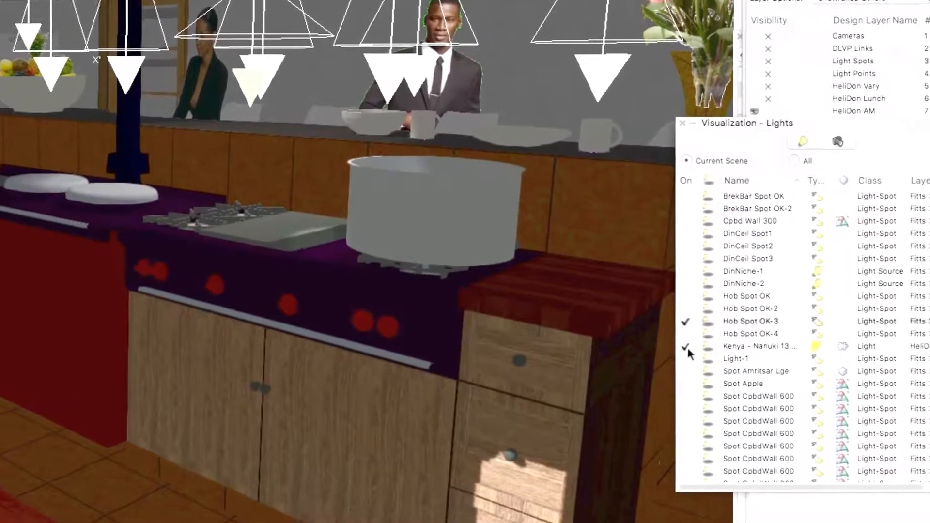
left_click(686, 333)
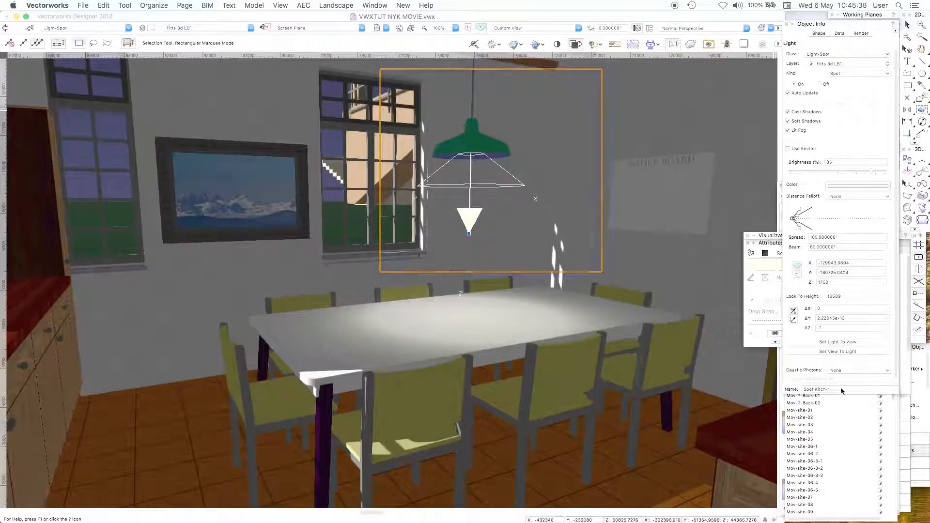
Step: Switch to the kitchen saved view Mov-Kitch-06 and browse further through the saved views
left_click(846, 424)
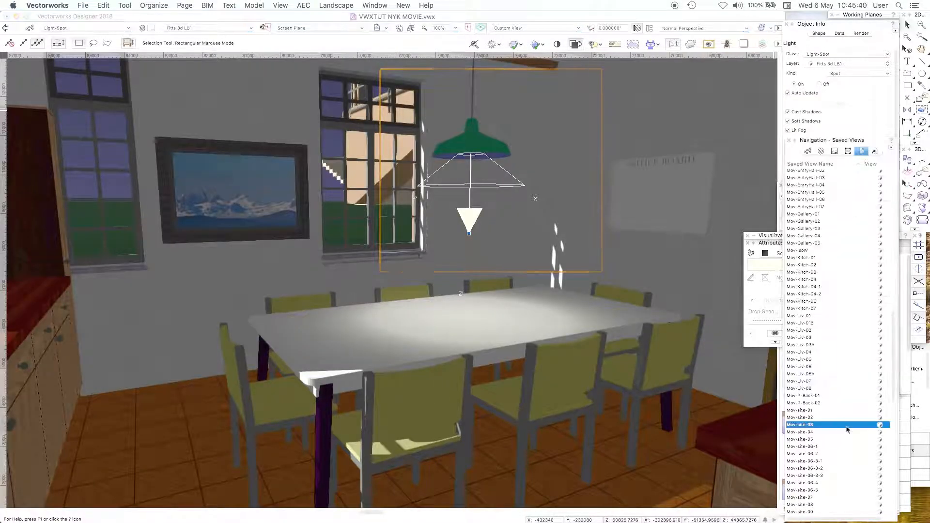
left_click(821, 301)
double_click(820, 301)
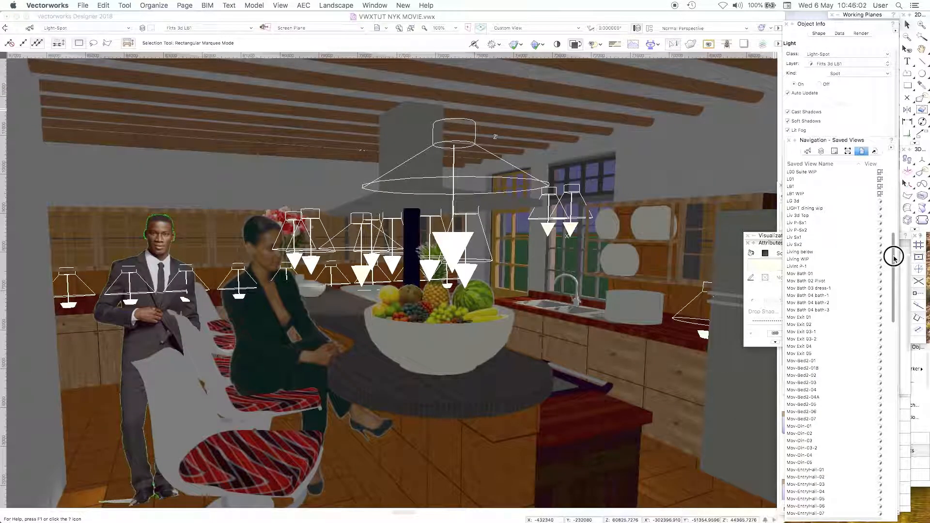
left_click_drag(894, 258, 894, 225)
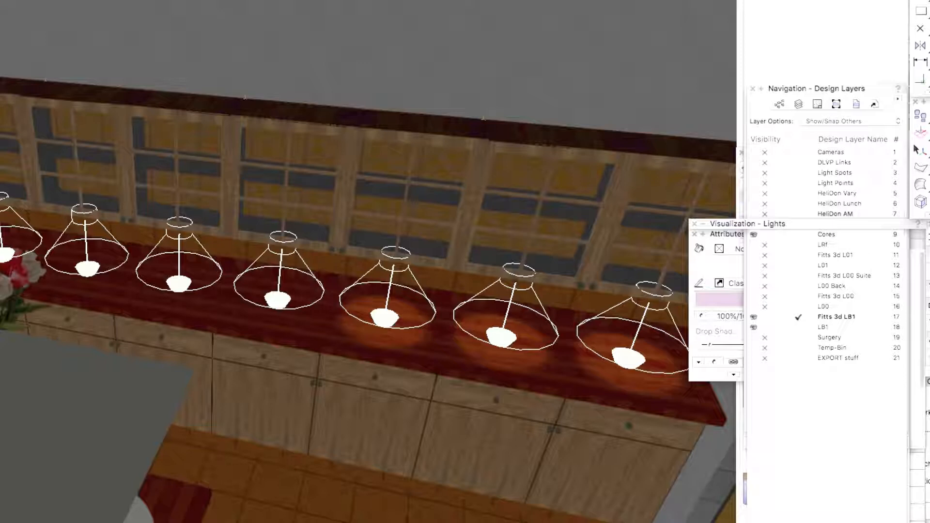
Step: Turn off the Hob Spot OK-4 and Hob Spot OK-3 lights in the current scene
left_click(764, 227)
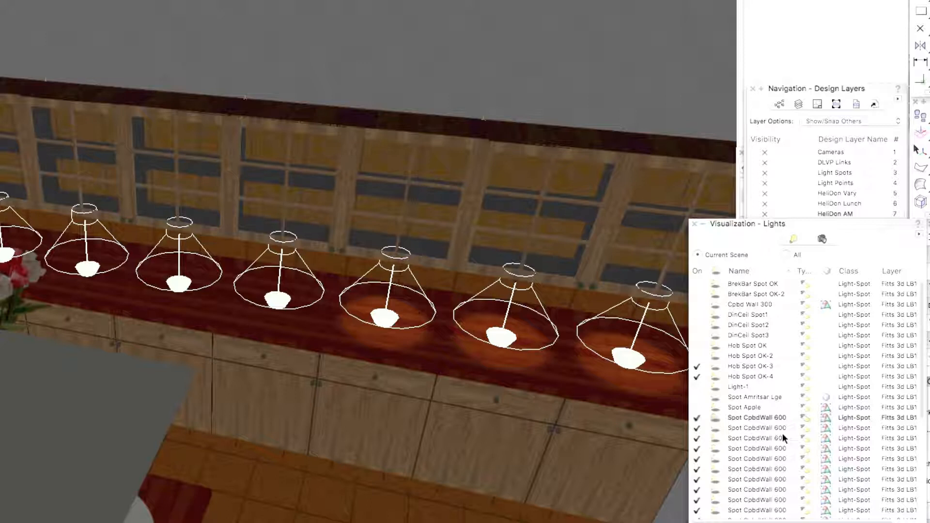
left_click(697, 377)
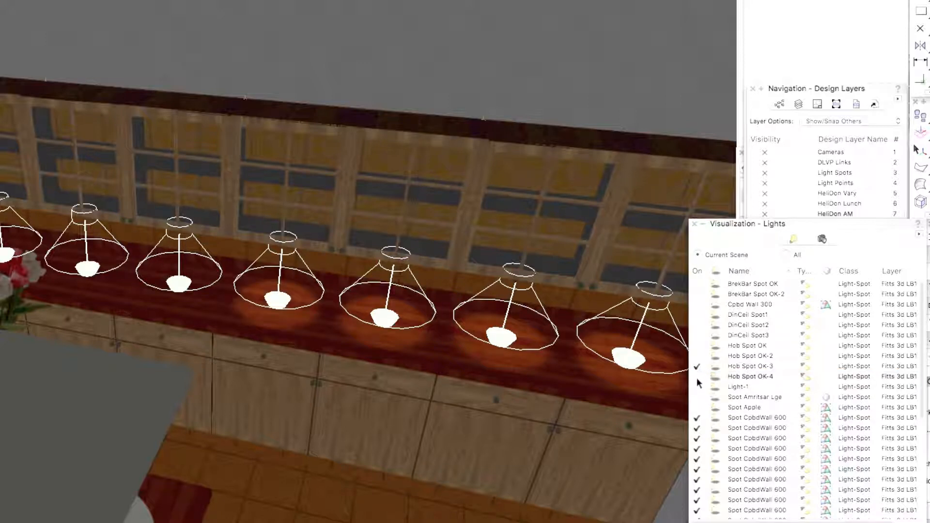
left_click(696, 366)
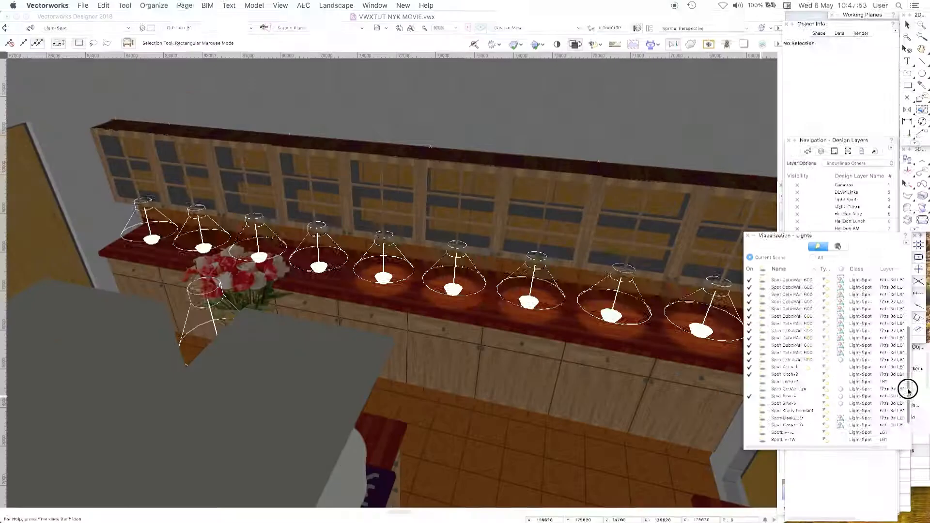
left_click_drag(908, 388, 907, 415)
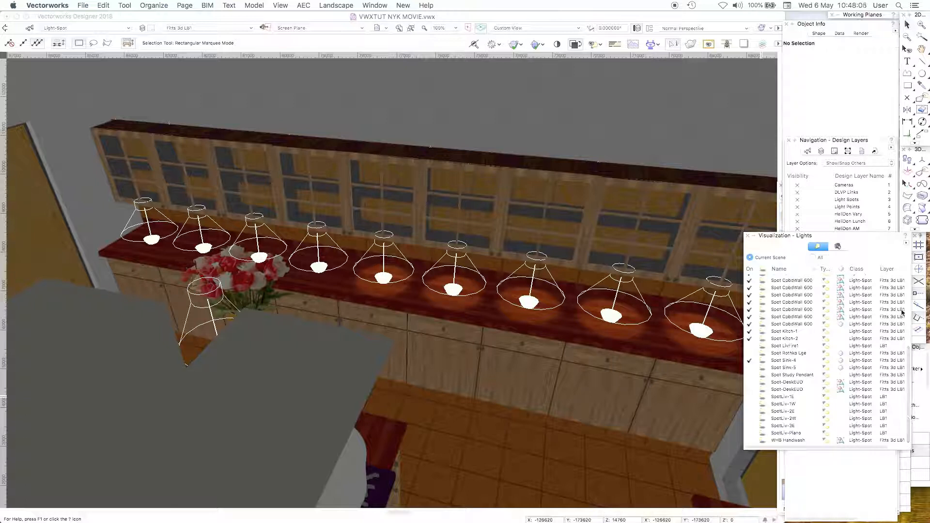
Step: Set the class options to Show Others and find the active Light-Spot class in the class list
left_click(808, 151)
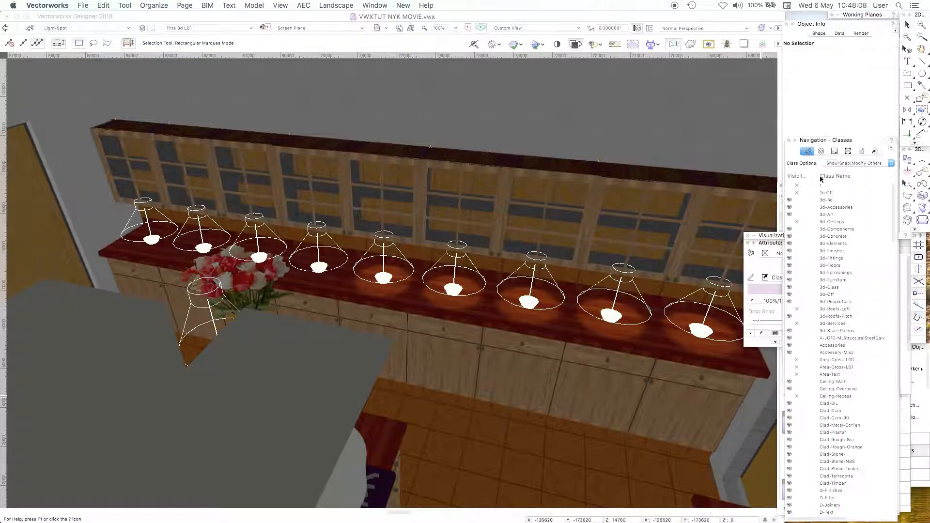
left_click(837, 163)
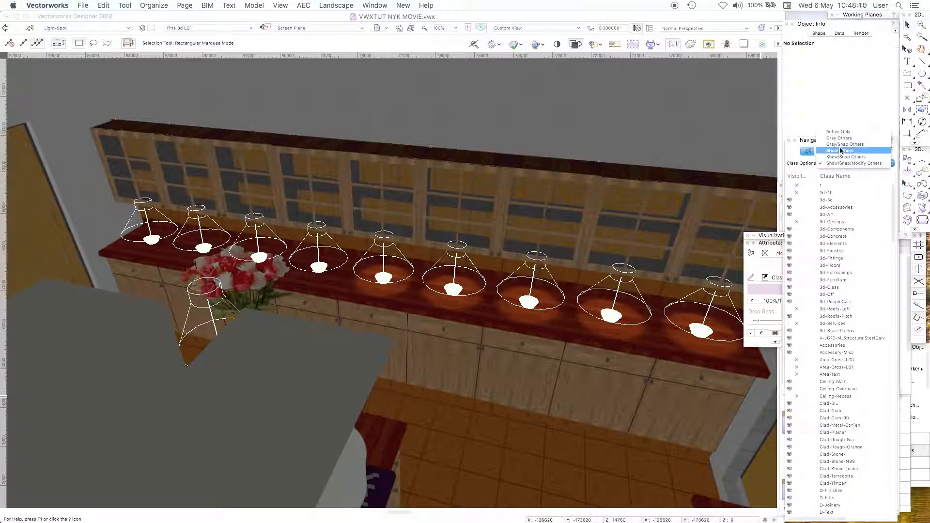
left_click(844, 152)
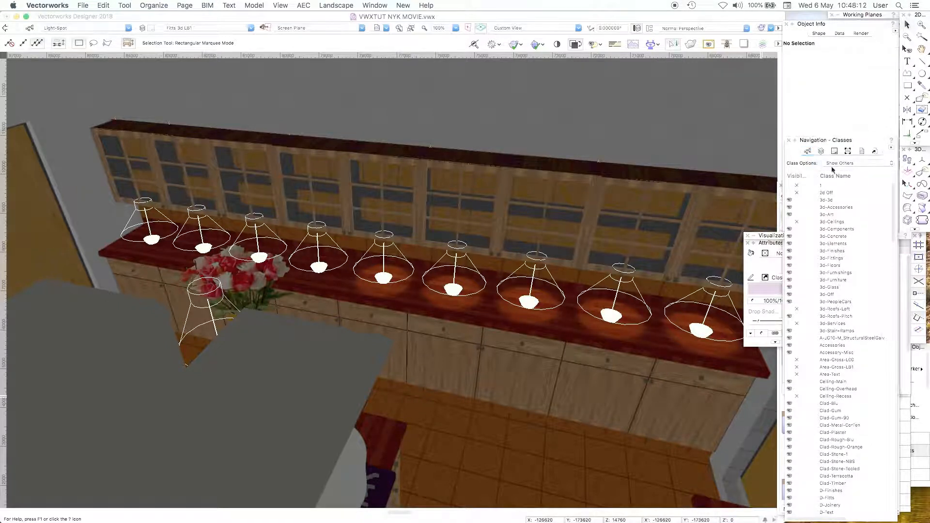
left_click_drag(892, 208, 892, 406)
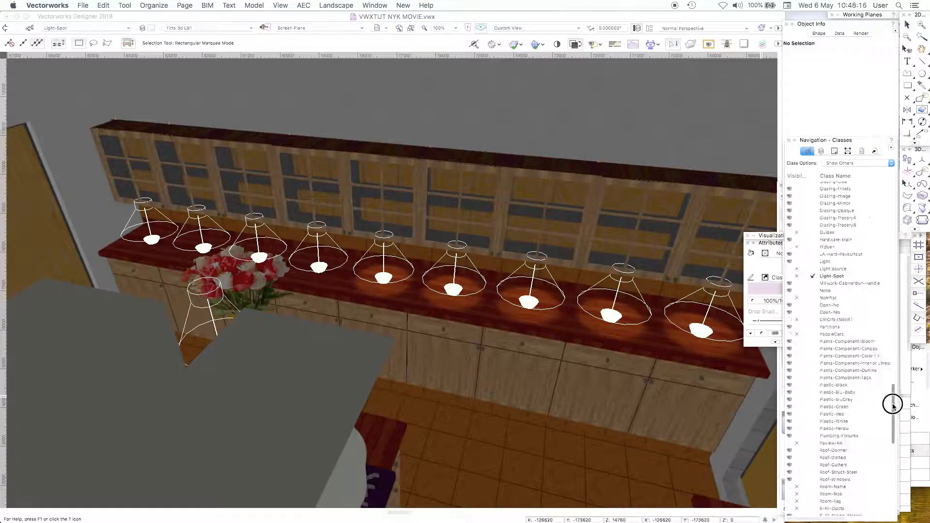
Step: Select all editable lights in the active Light-Spot class, inspect their shared properties, and clear the selection
left_click(514, 112)
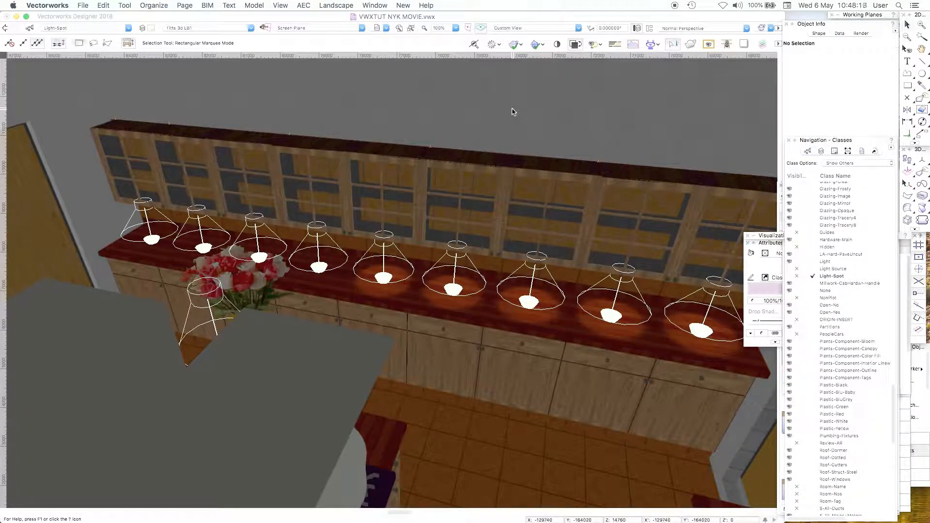
key("super+a")
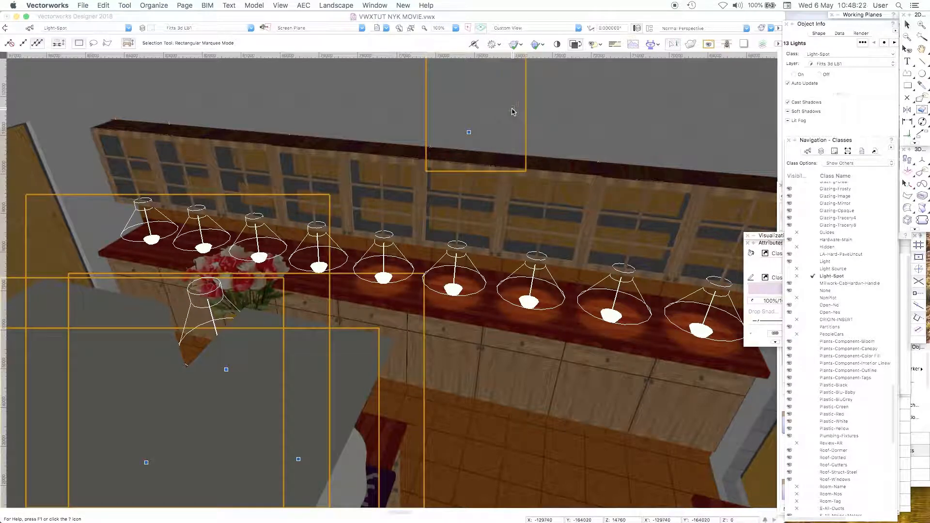
left_click(843, 113)
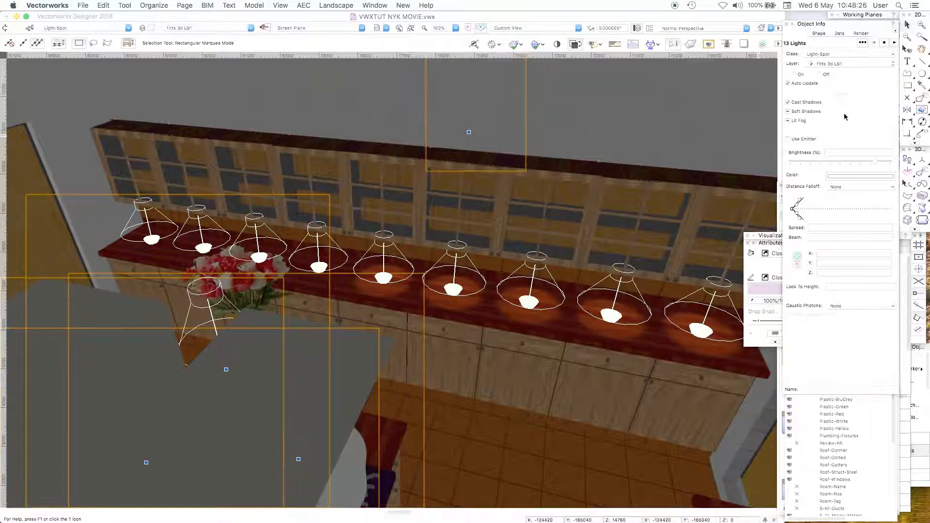
left_click(625, 123)
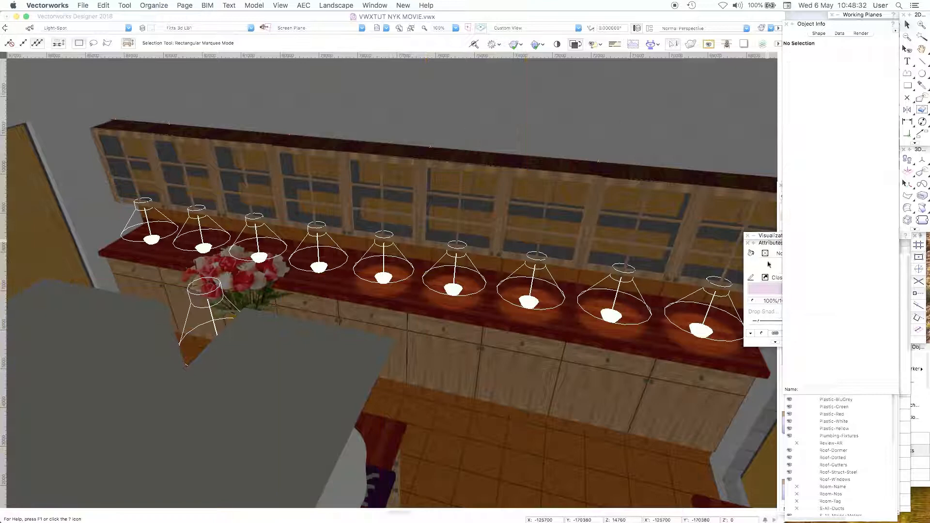
Step: Inspect the properties of a Spot CpbdWall 600 light and of the Hob Spot OK-4 light, cancelling both without changes
left_click(772, 236)
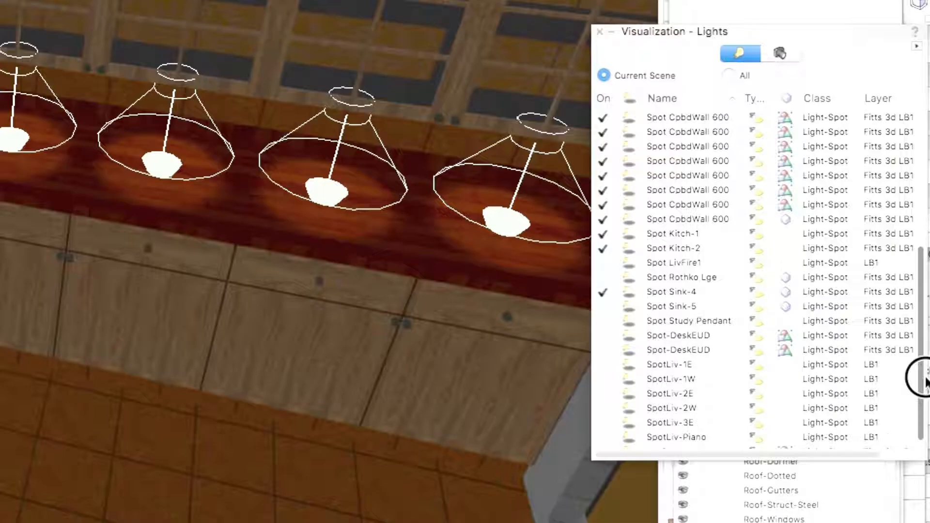
left_click_drag(925, 380, 924, 384)
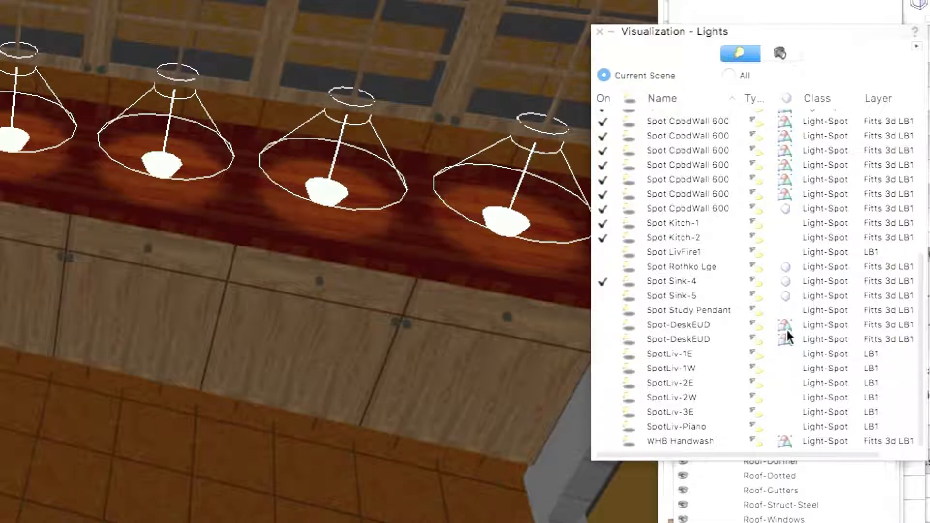
scroll(780, 230, "up", 5)
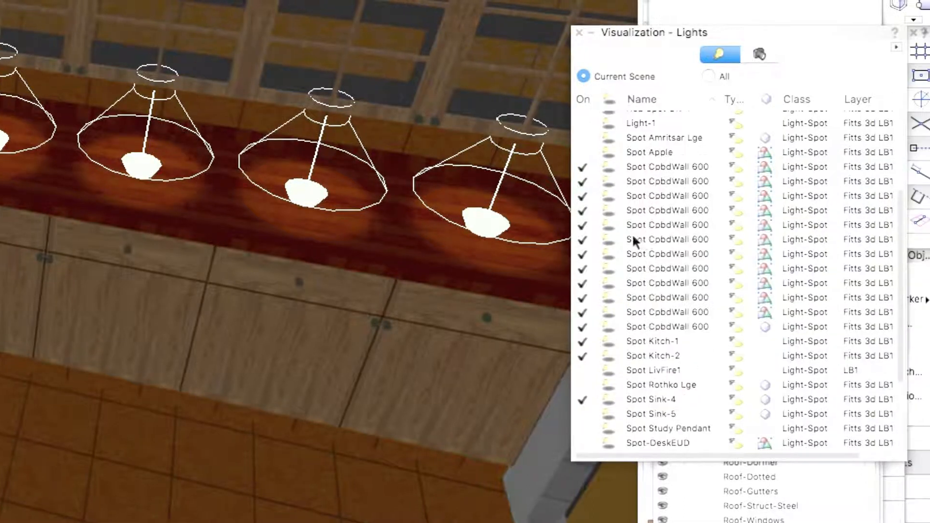
left_click(685, 239)
right_click(685, 240)
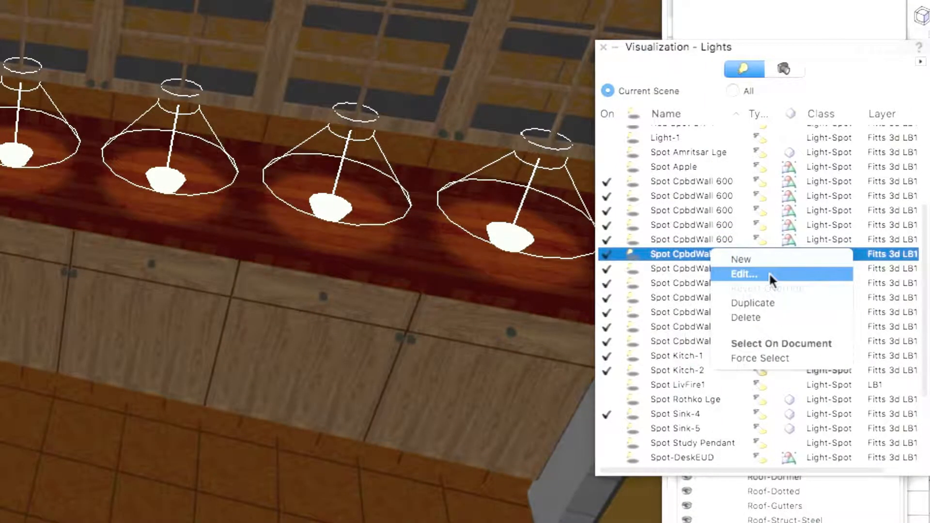
left_click(768, 273)
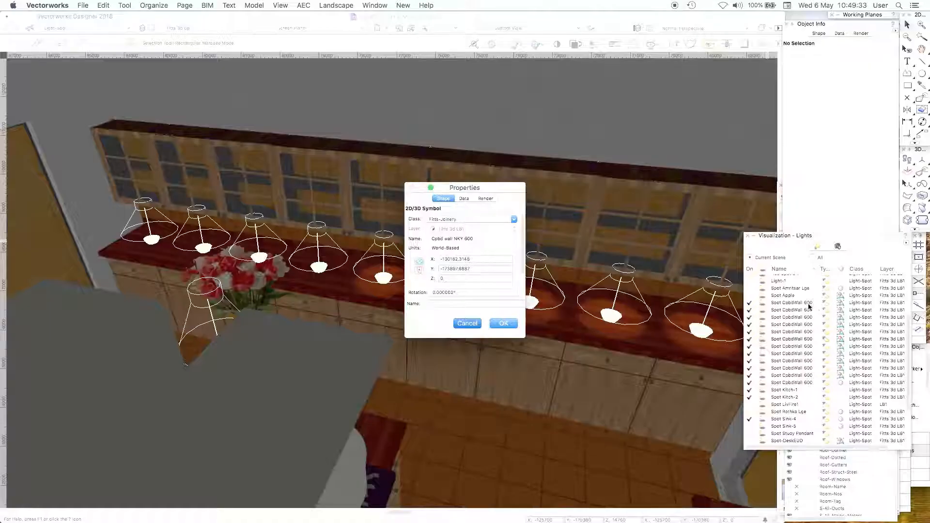
left_click(473, 359)
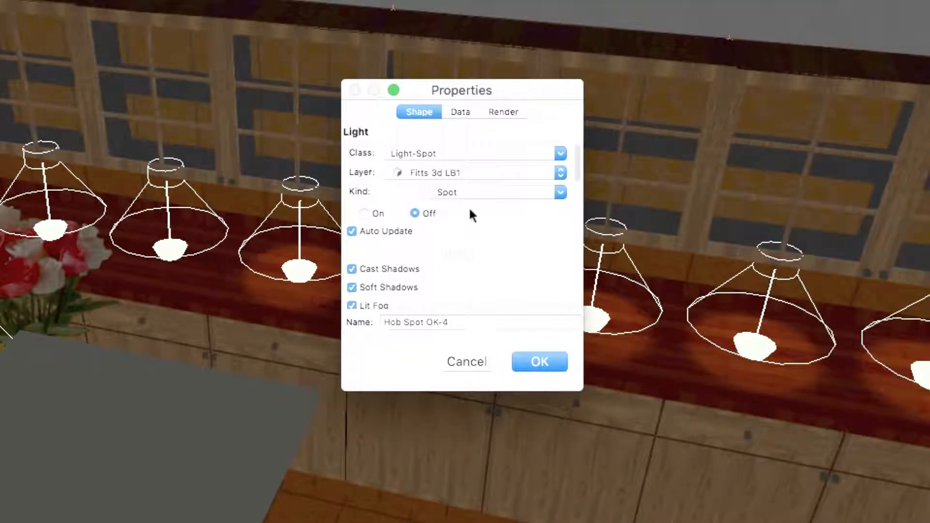
left_click(479, 362)
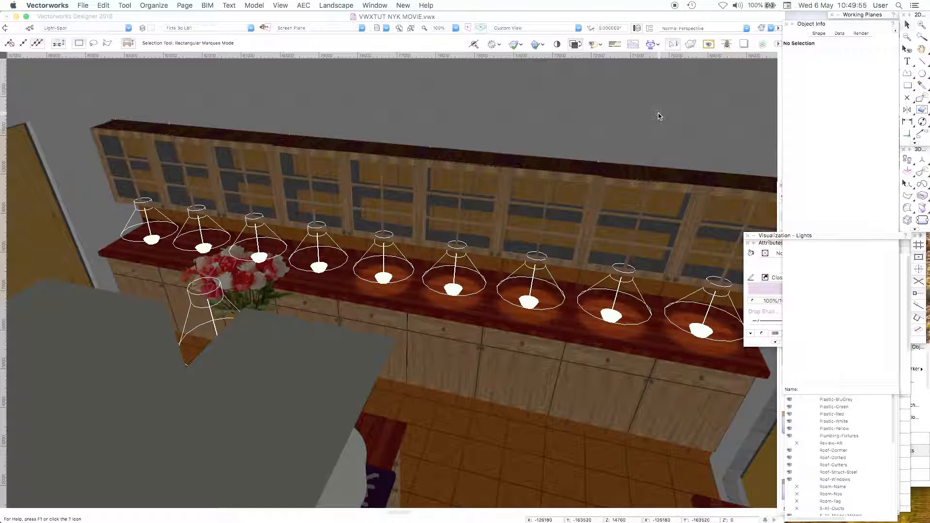
Step: Go to the living room saved view and turn off the Spot CpbdWall 600 lights in the current scene
left_click(894, 431)
left_click(862, 151)
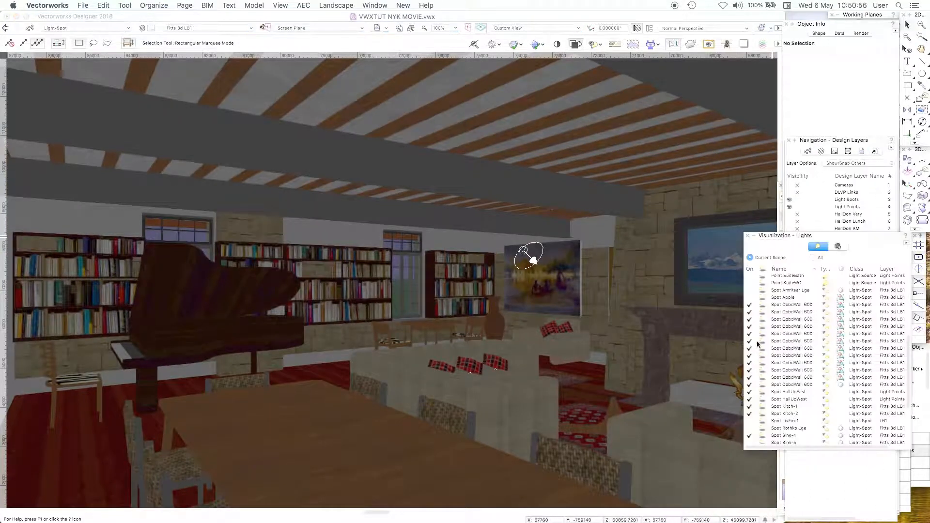
left_click(750, 334)
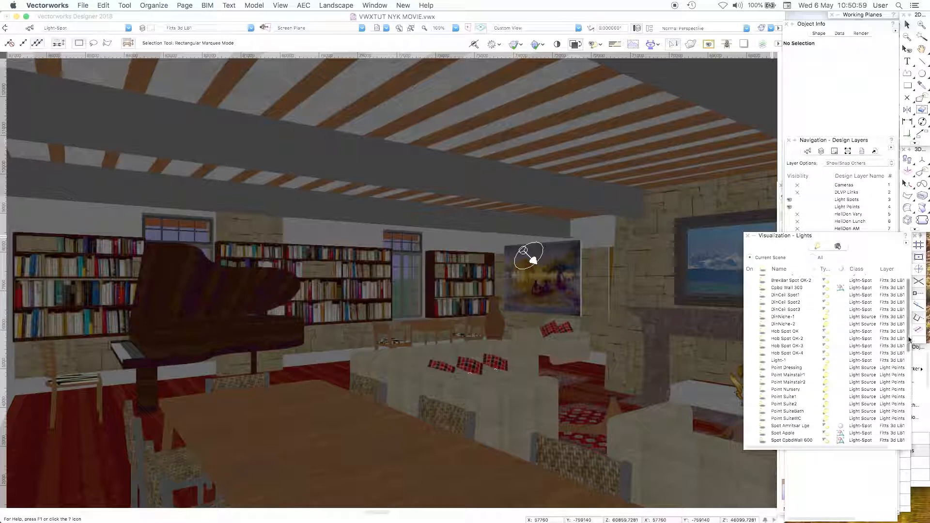
left_click(908, 373)
left_click_drag(908, 374, 908, 415)
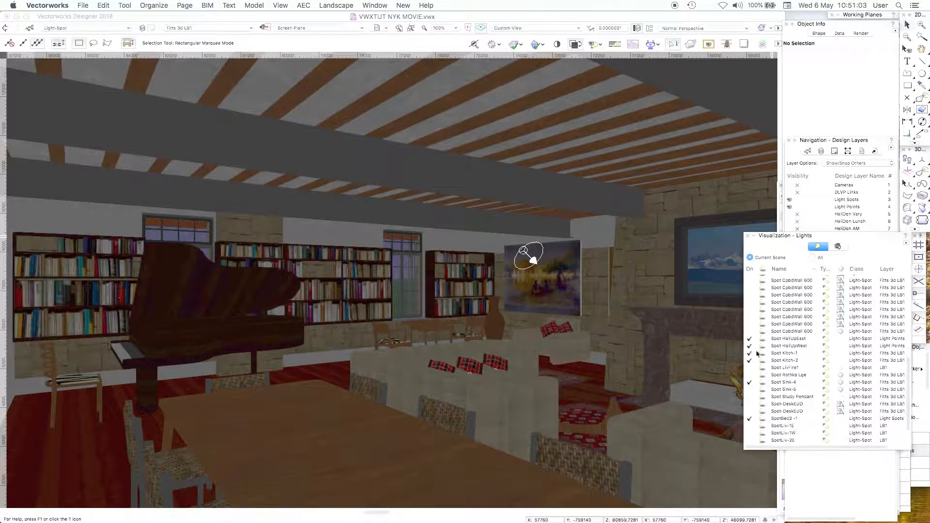
Step: Turn off the remaining lit spots: Spot HallUpEast, Spot HallUpWest, Spot Kitch-1, Spot Kitch-2, Spot Sink-4 and SpotBed2 -1
left_click(753, 339)
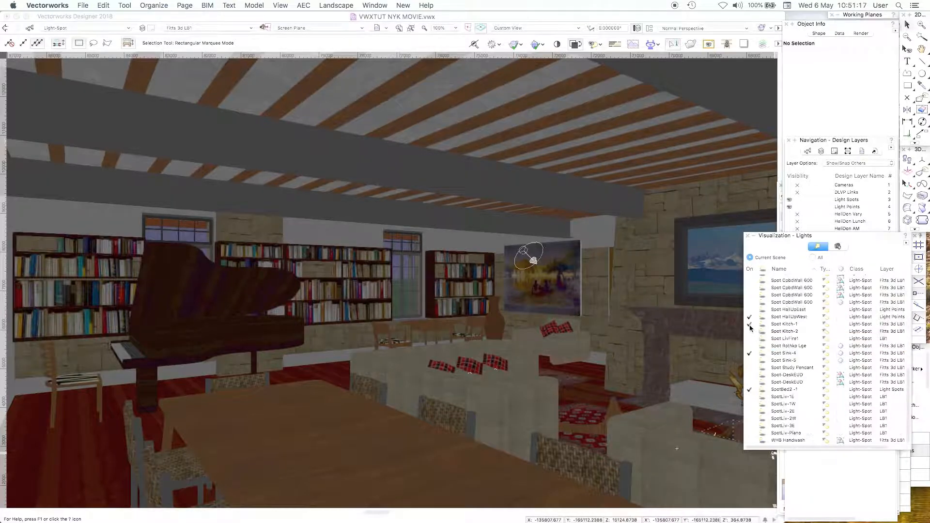
left_click(750, 326)
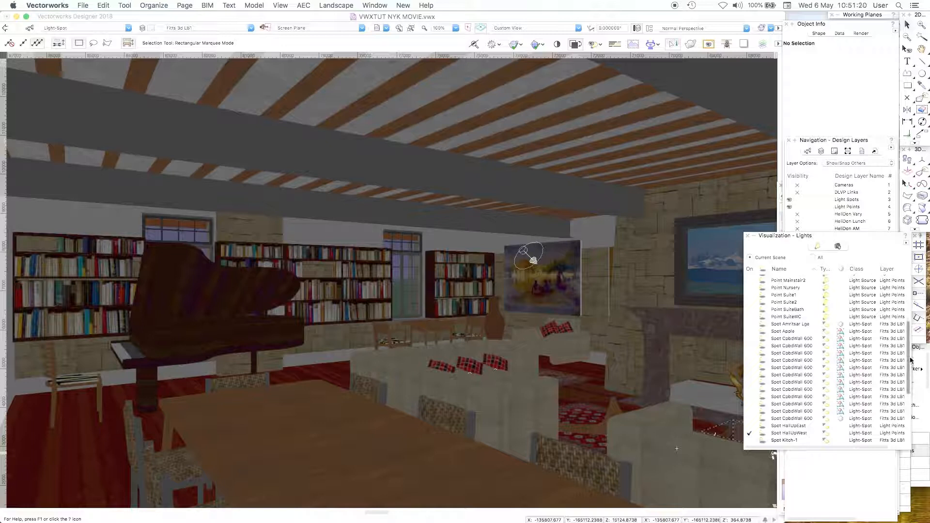
left_click(910, 406)
scroll(910, 406, "down", 1)
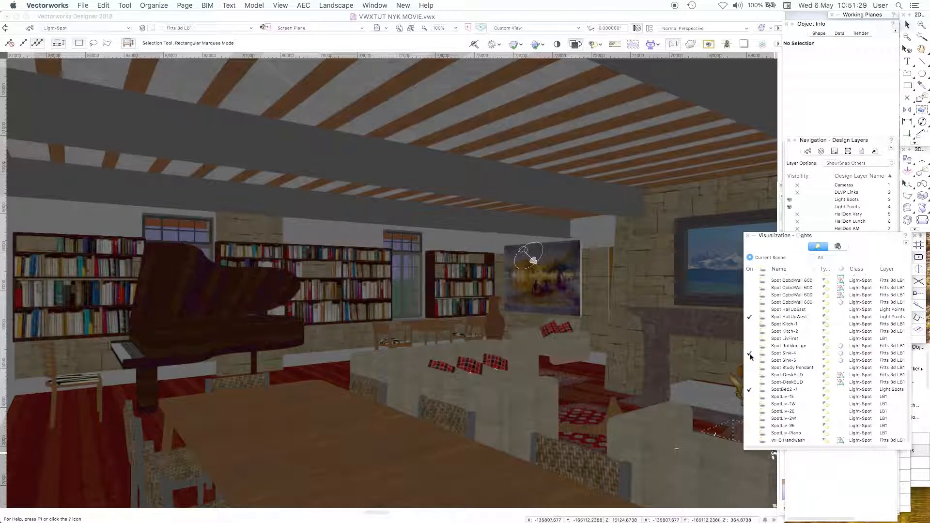
Step: Turn on the living room lights SpotLiv-1E, SpotLiv-1W, SpotLiv-2E, SpotLiv-3E and Spot LivFire1
left_click(750, 427)
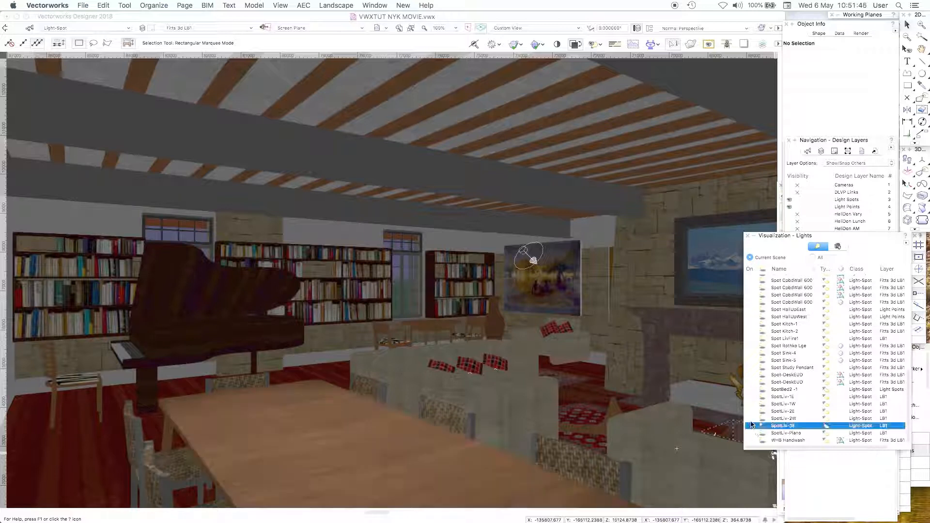
left_click(750, 421)
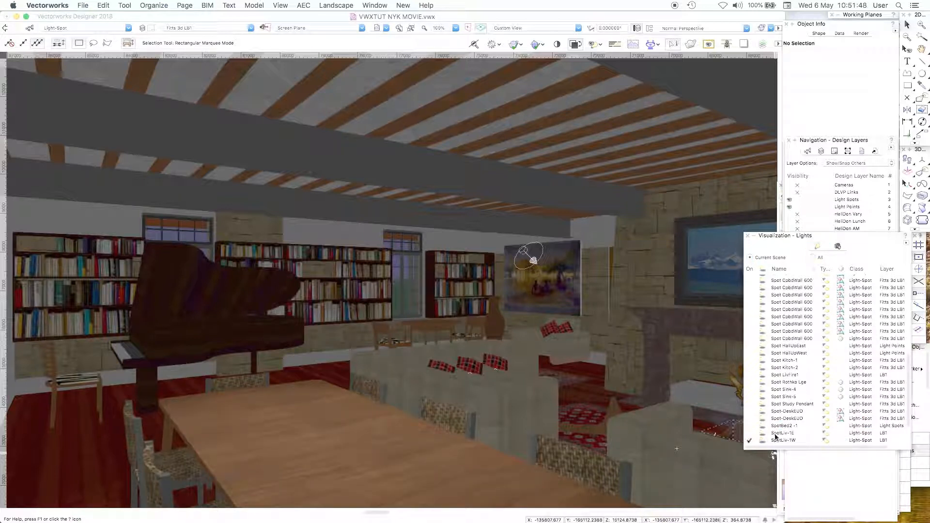
scroll(895, 398, "down", 5)
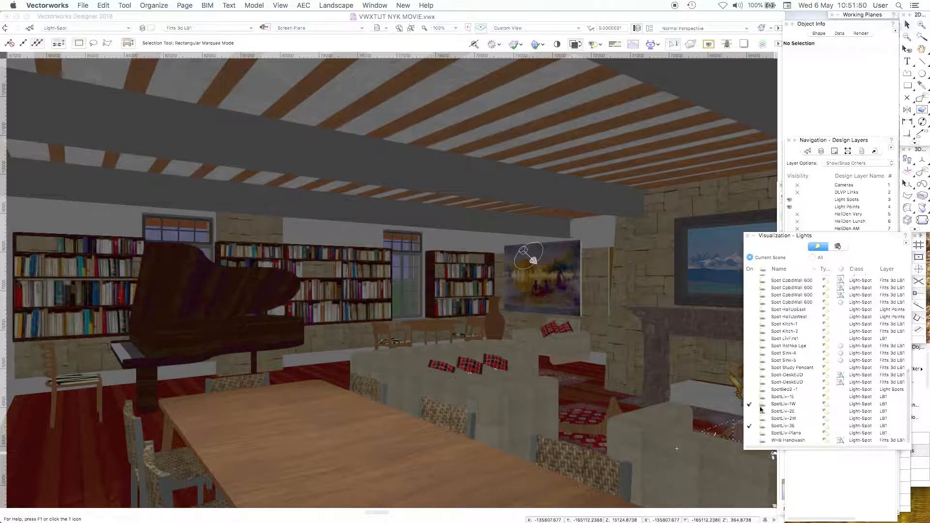
left_click(749, 397)
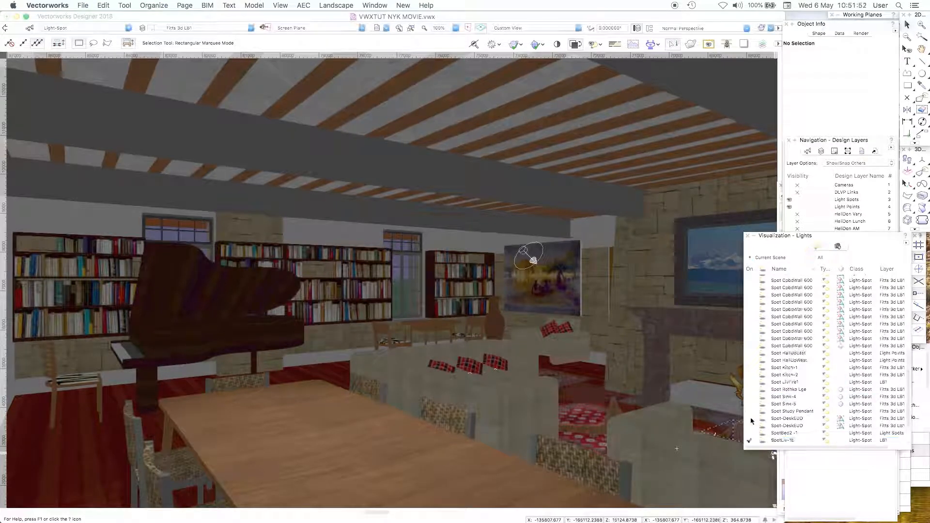
scroll(902, 403, "down", 2)
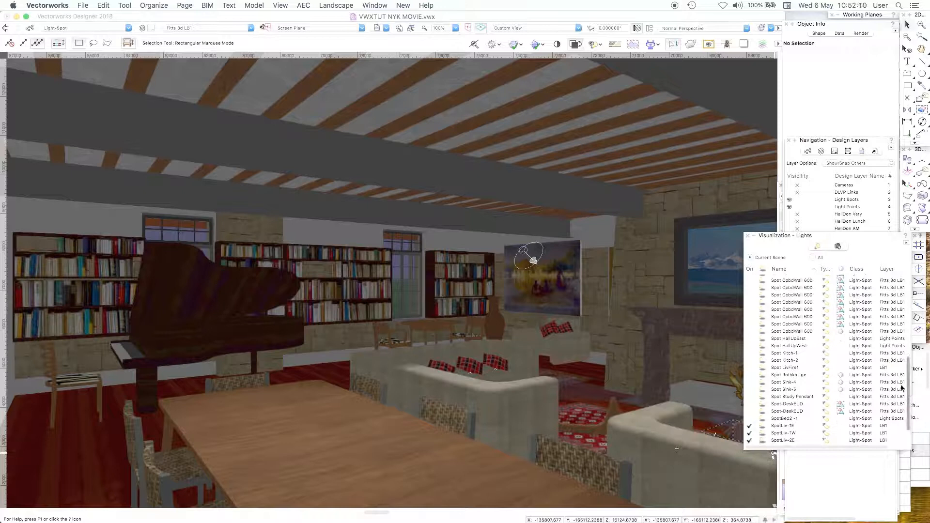
left_click(749, 368)
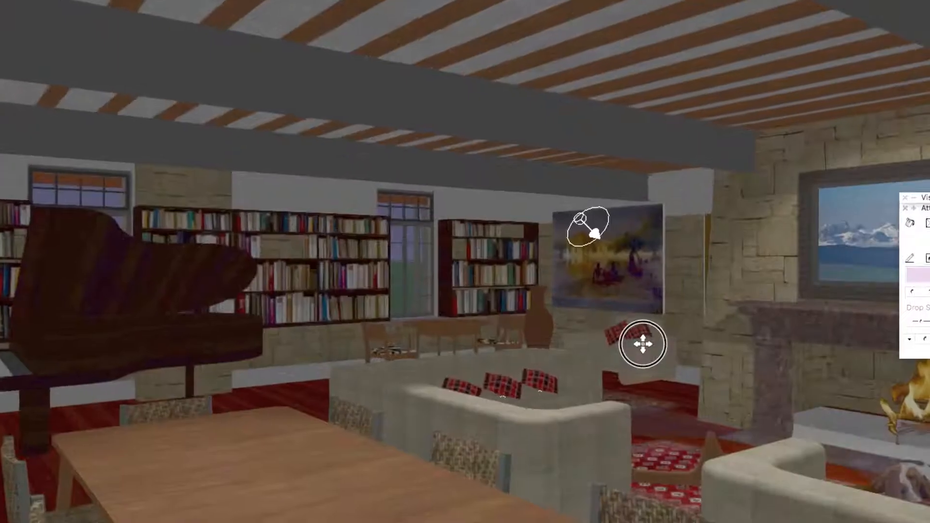
Step: Shift the living room viewpoint with the Translate View tool to bring the fireplace and sofas into frame
mouse_move(568, 342)
left_mouse_down()
mouse_move(549, 338)
mouse_move(557, 336)
left_mouse_up()
left_click_drag(628, 335, 640, 331)
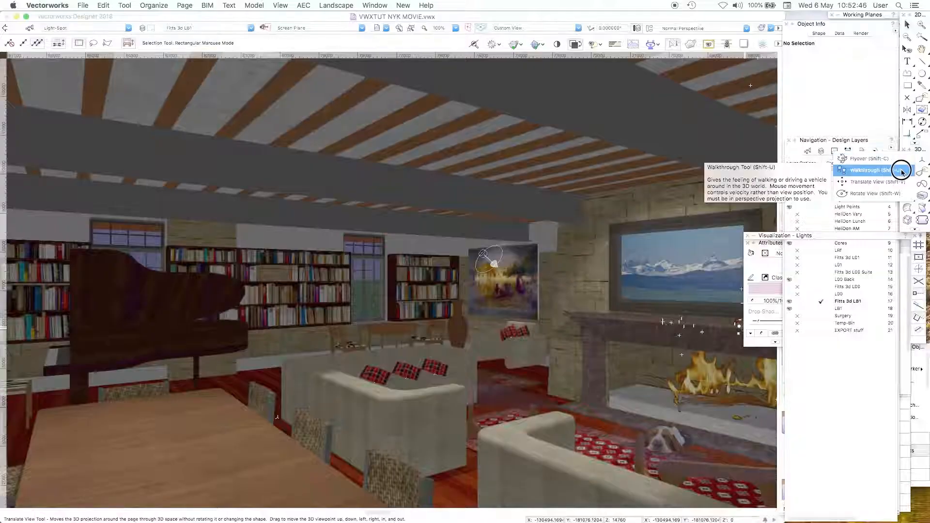
Step: Turn the living room view toward the fireplace and striped painting with the Walkthrough tool, and switch on the Spot Rothko Lge light
left_click_drag(497, 343, 554, 356)
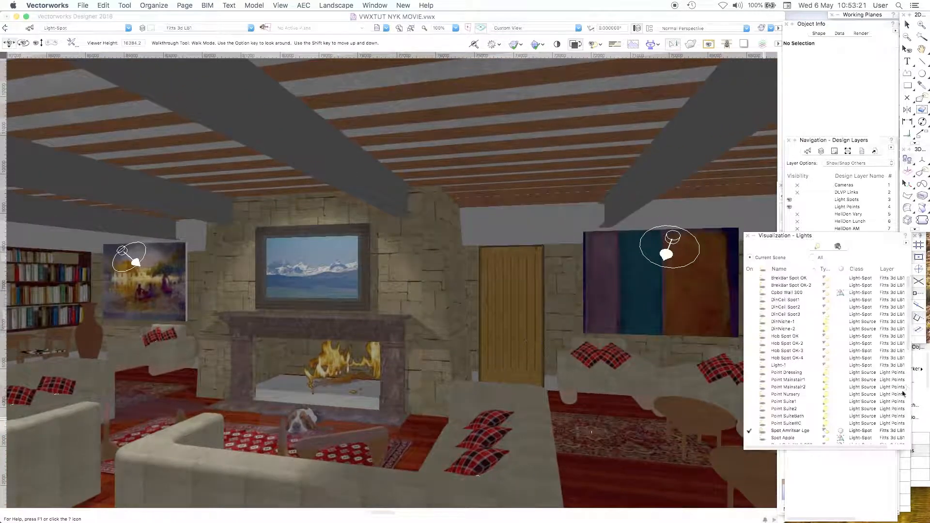
scroll(907, 328, "down", 3)
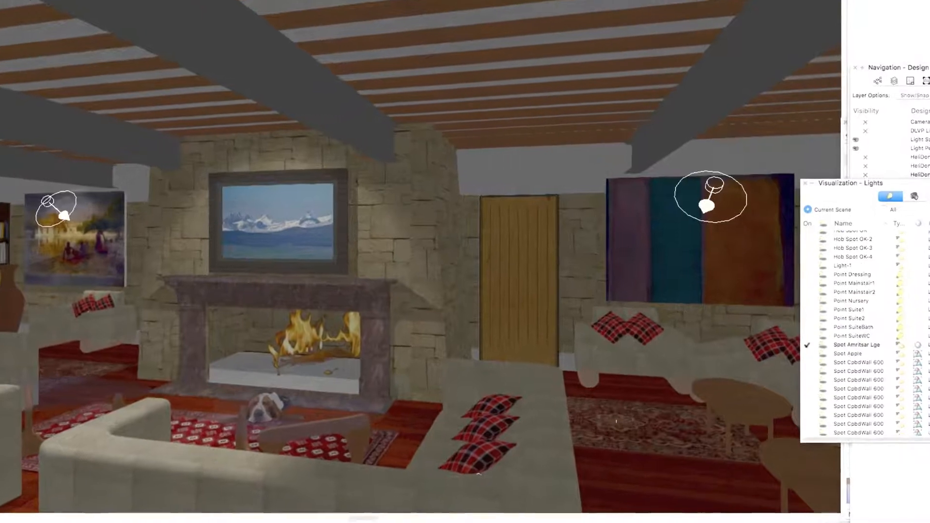
scroll(867, 332, "down", 3)
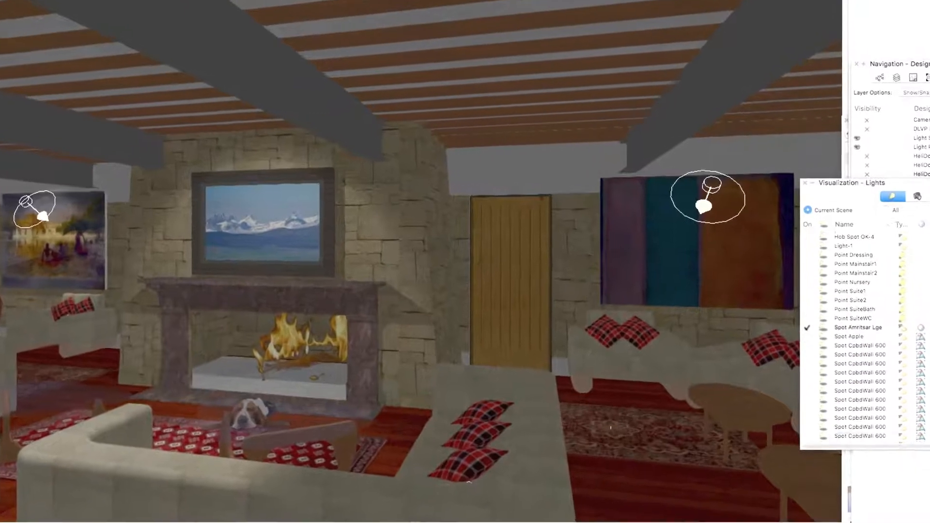
scroll(867, 332, "down", 3)
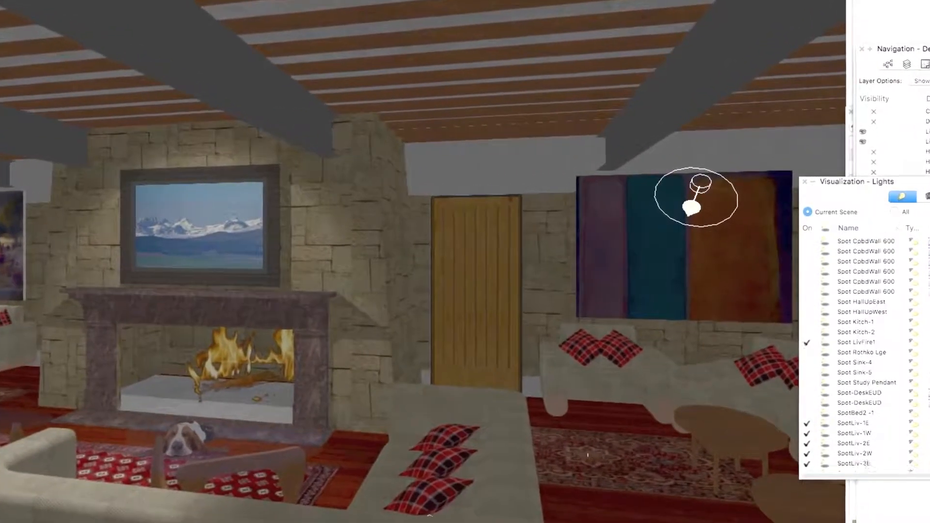
scroll(809, 351, "down", 2)
left_click(807, 364)
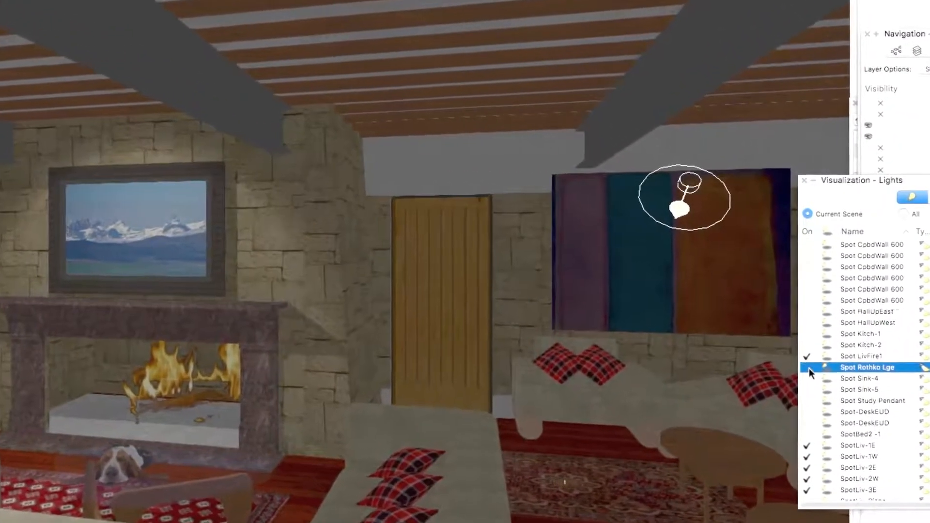
scroll(809, 379, "up", 4)
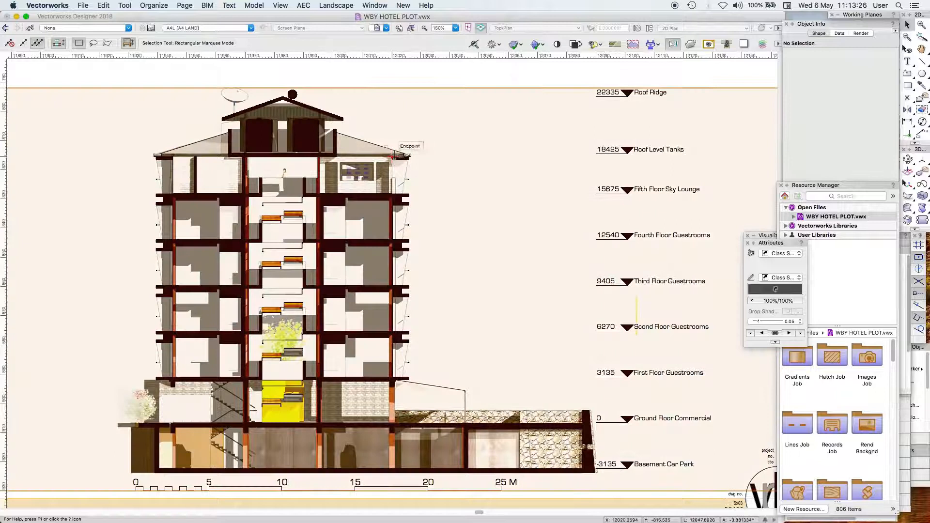
Step: Select the Cross Section EW1 section viewport and check which lights and design layers are active in it
left_click(392, 157)
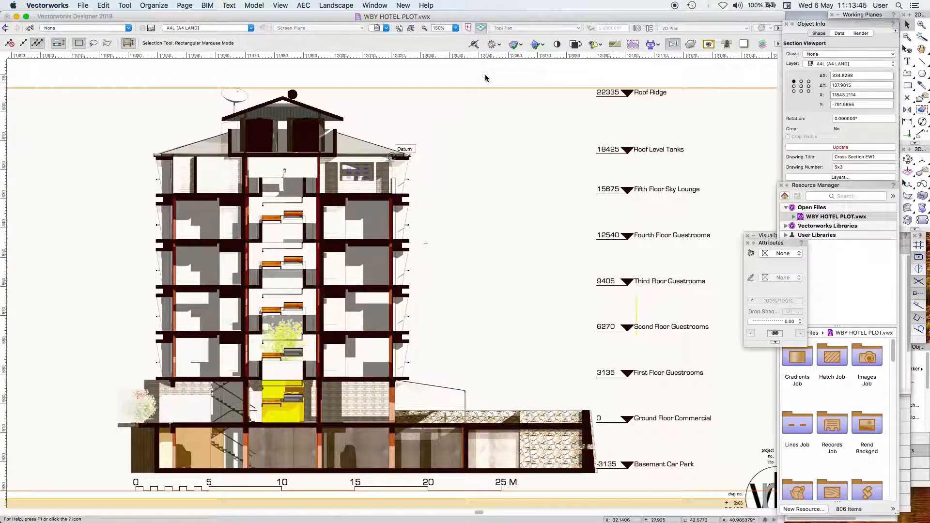
left_click(768, 235)
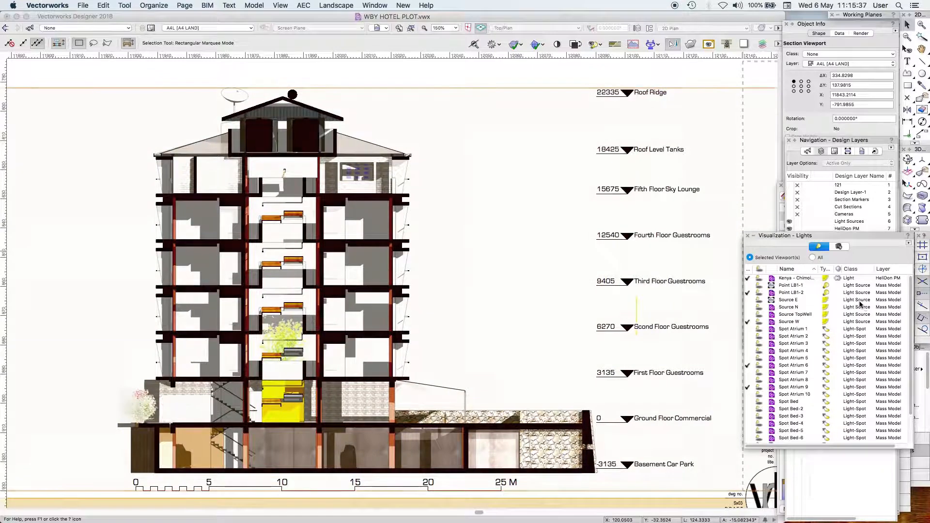
left_click(823, 152)
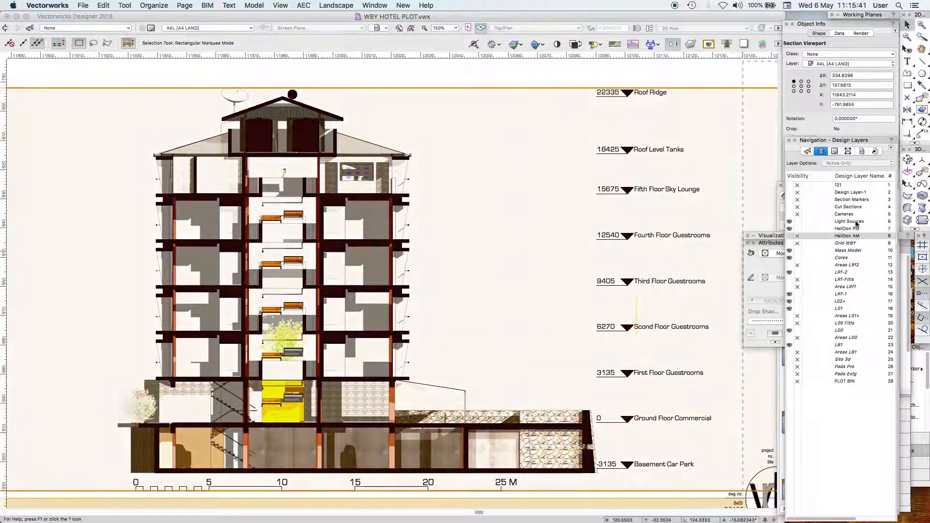
left_click(770, 236)
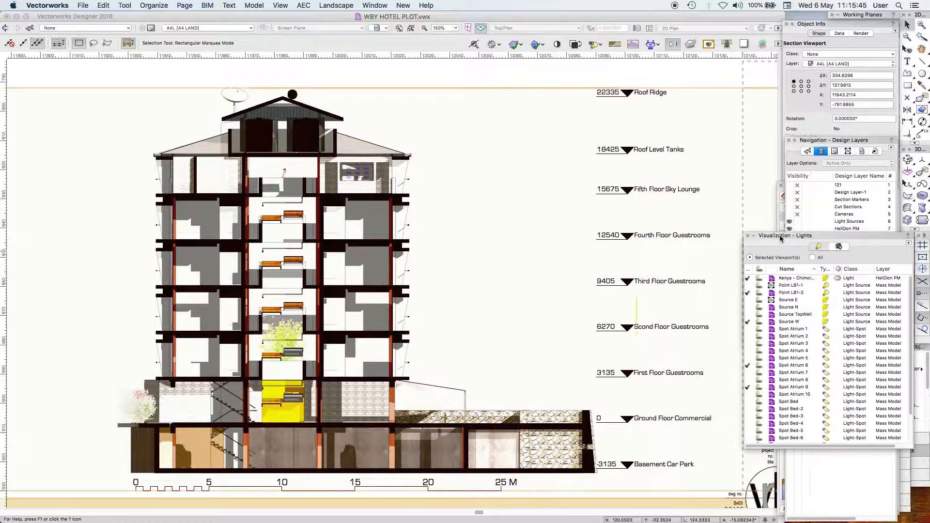
Step: Inspect the properties of the Source W directional light used by the section viewport, leaving its settings as they are
left_click(802, 300)
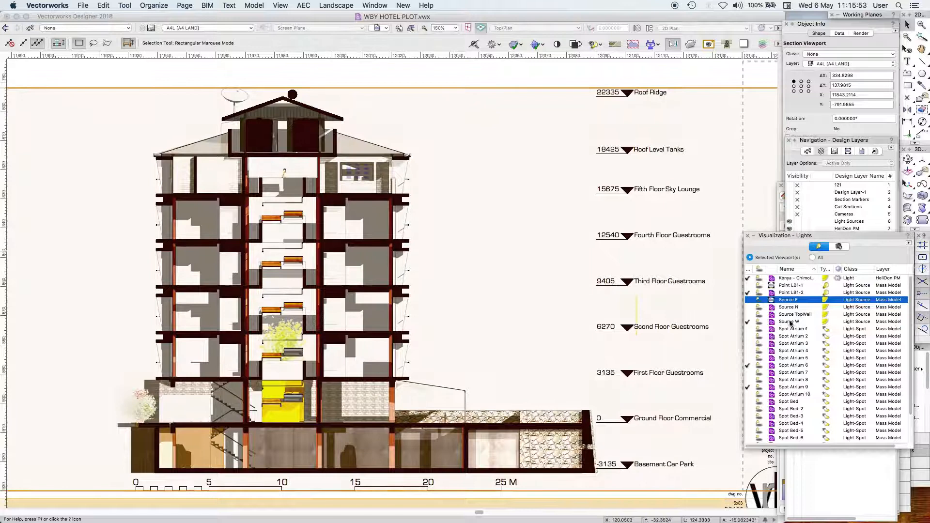
right_click(791, 323)
left_click(814, 333)
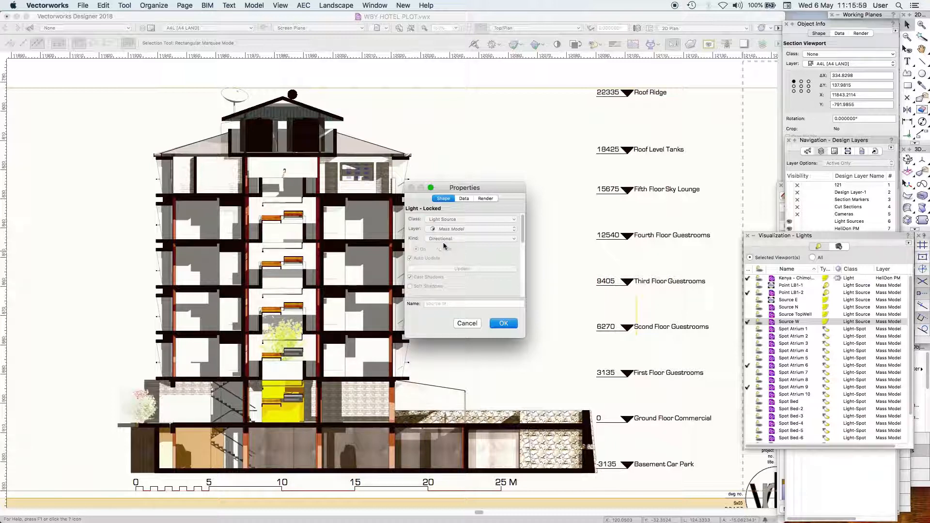
left_click(468, 323)
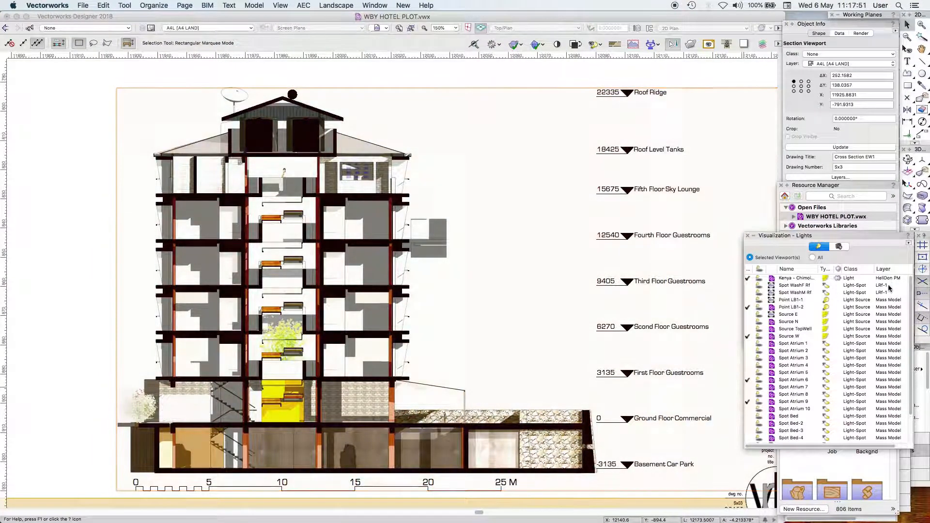
Step: Look through the rest of the section viewport's lights and bring its Object Info properties to the front
scroll(911, 320, "down", 3)
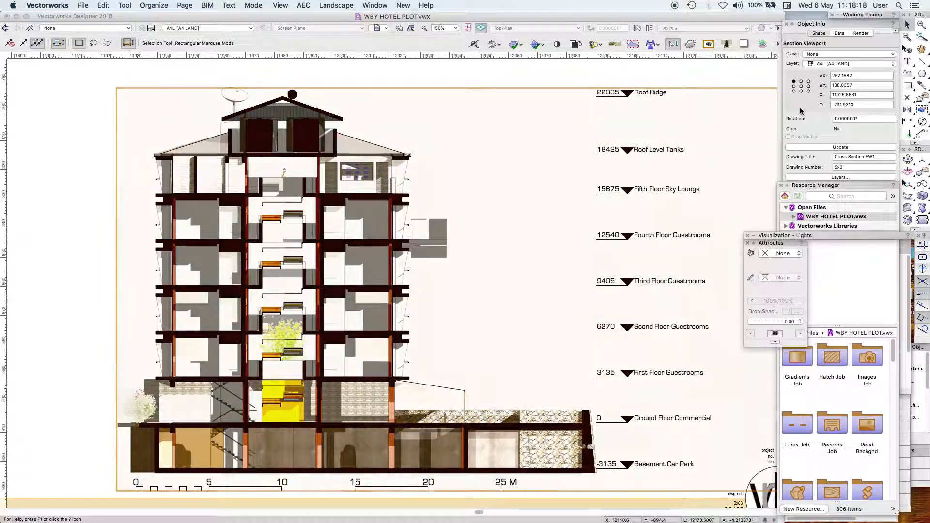
left_click(801, 105)
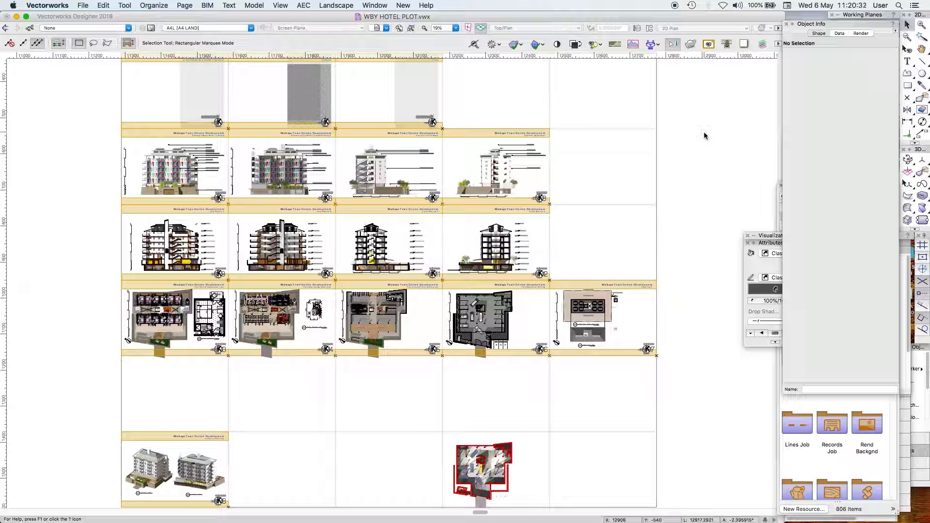
Step: Select all matching title block symbols on the sheet with Select Similar, review their DRAWING REGISTER VPK record data, and deselect them
left_click(921, 36)
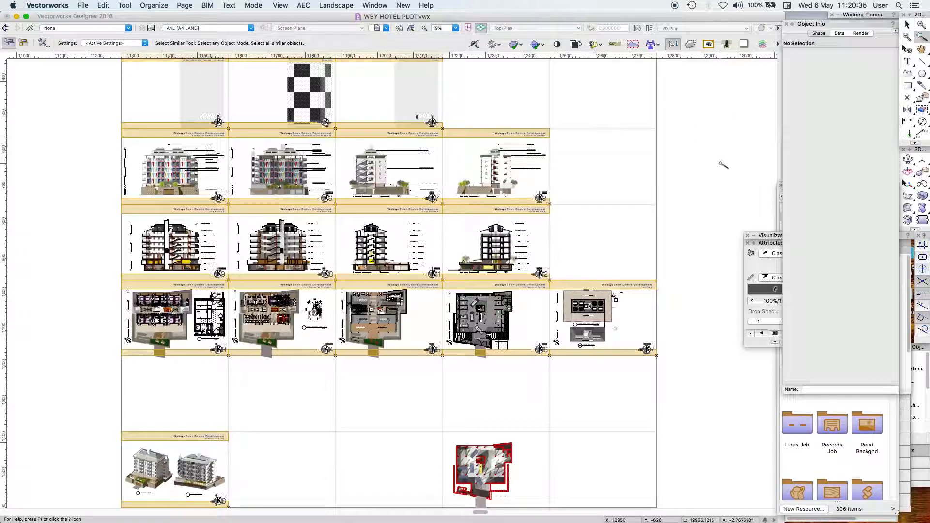
left_click(517, 133)
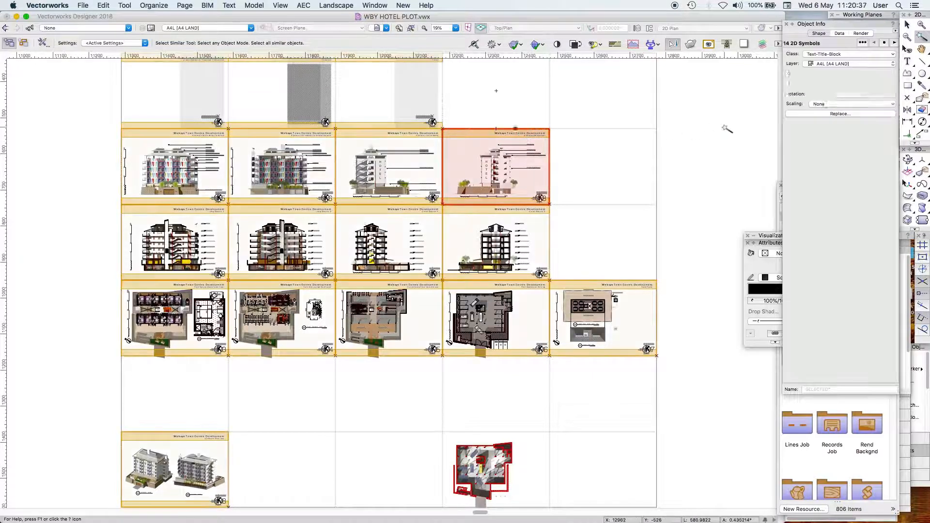
left_click(840, 33)
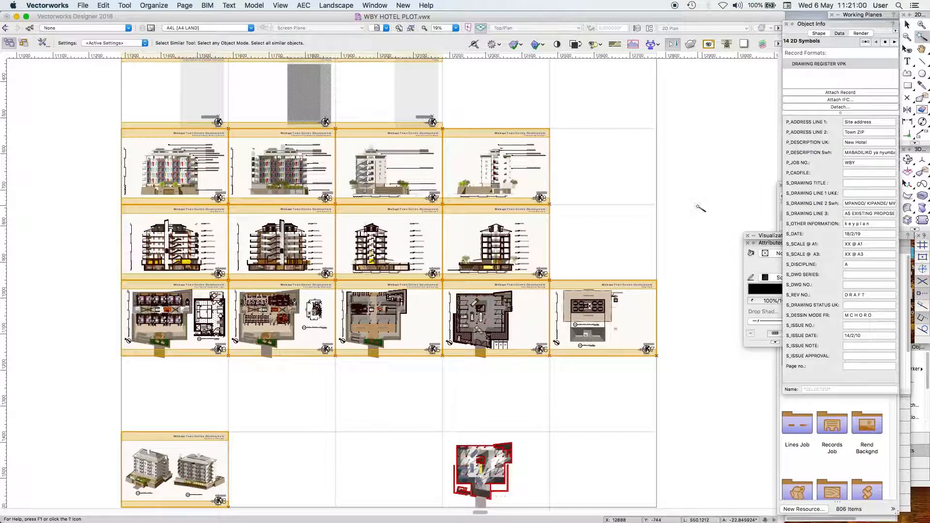
key("x")
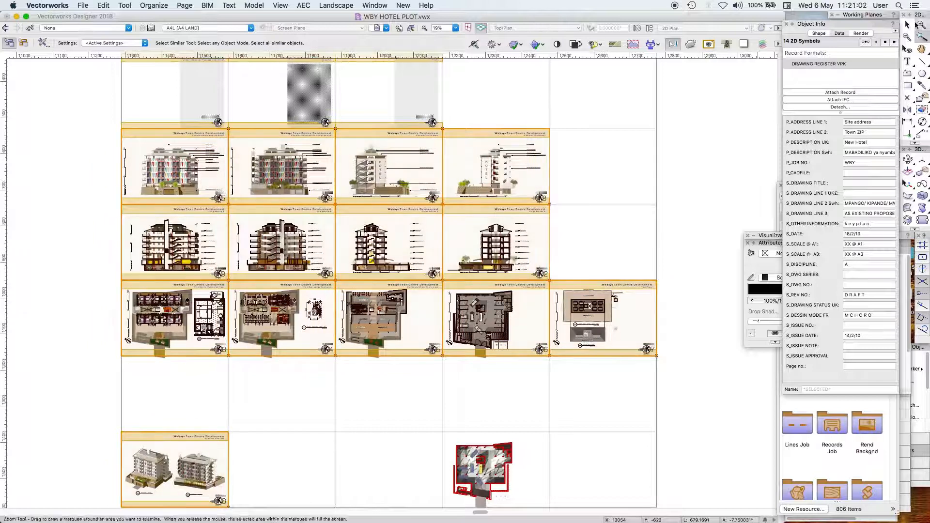
left_click(693, 143)
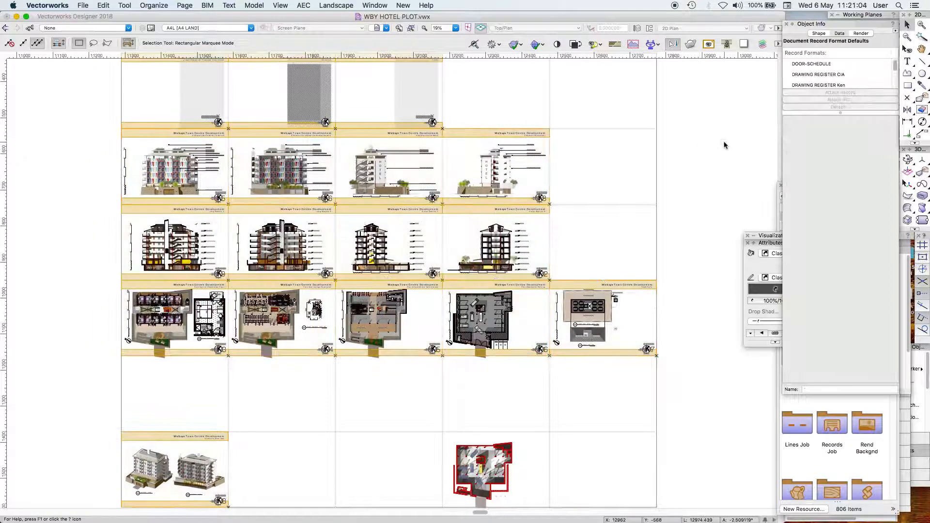